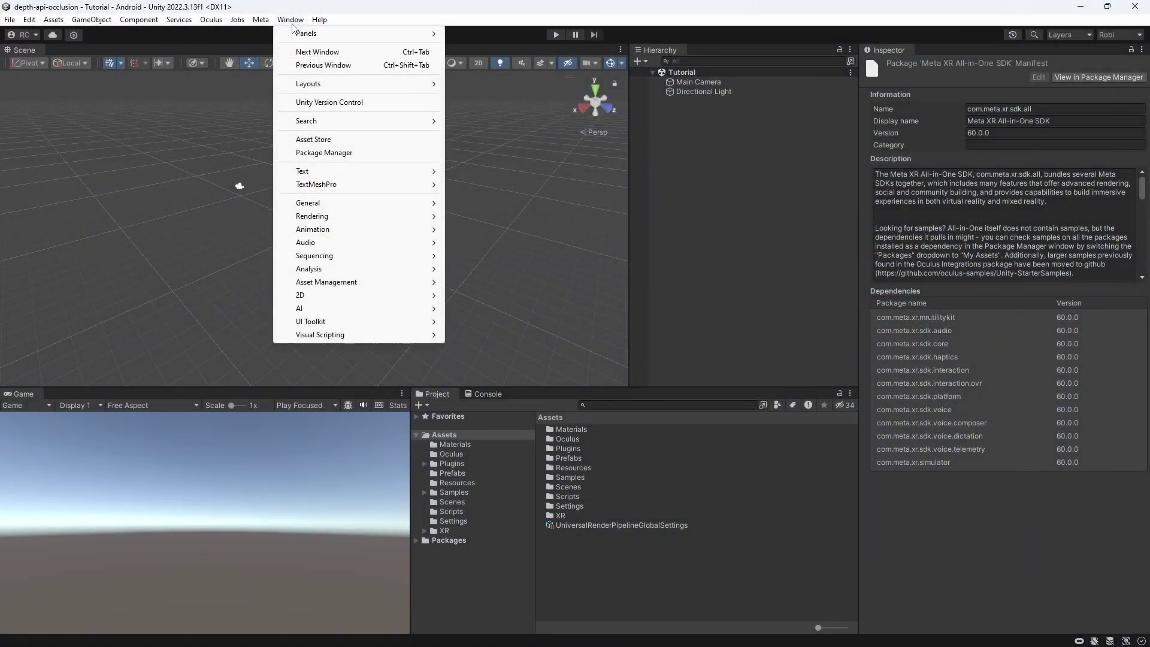
- Check the Meta XR All-in-One SDK package details, then open the Project Setup Tool checklist
left_click(346, 154)
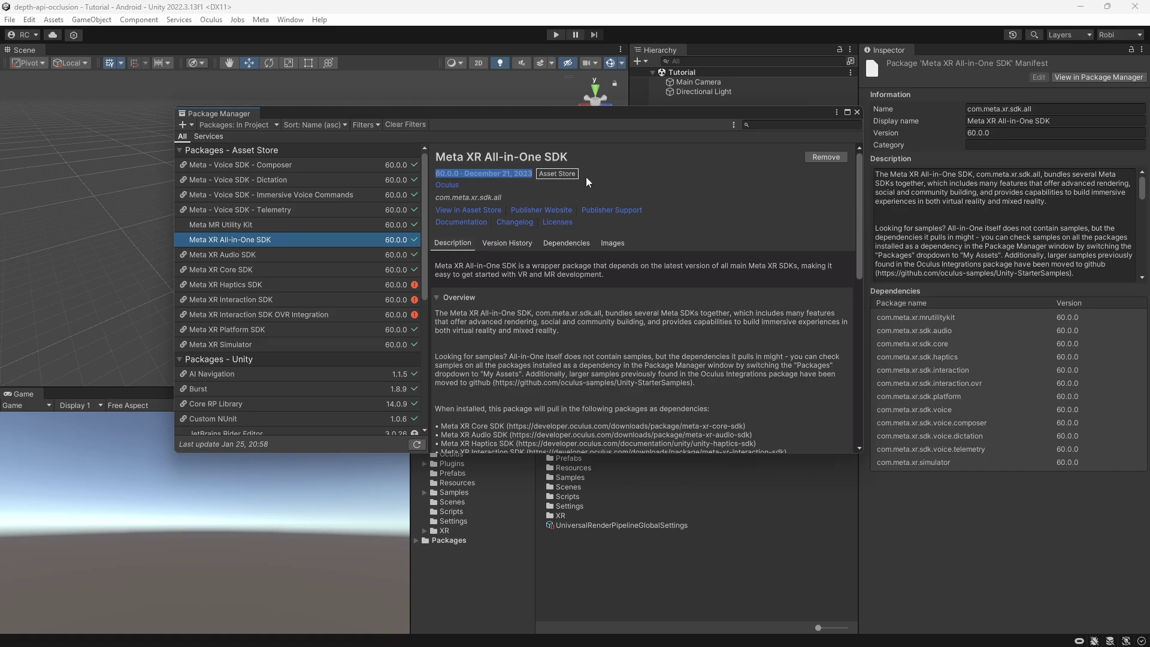
left_click(669, 197)
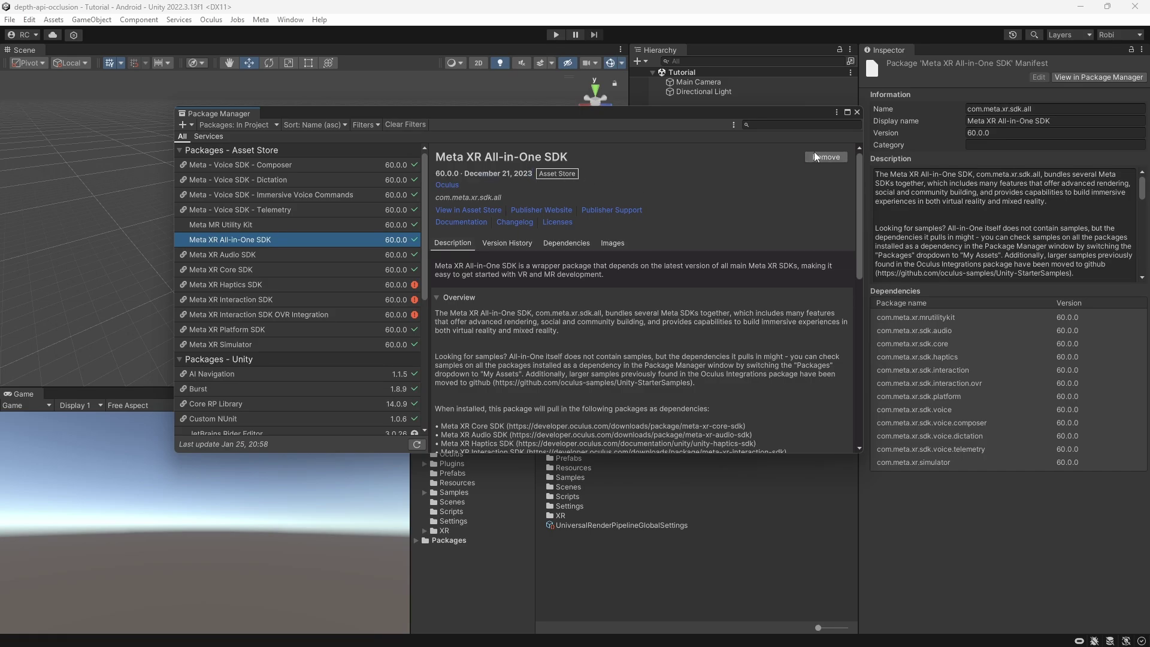
left_click(857, 112)
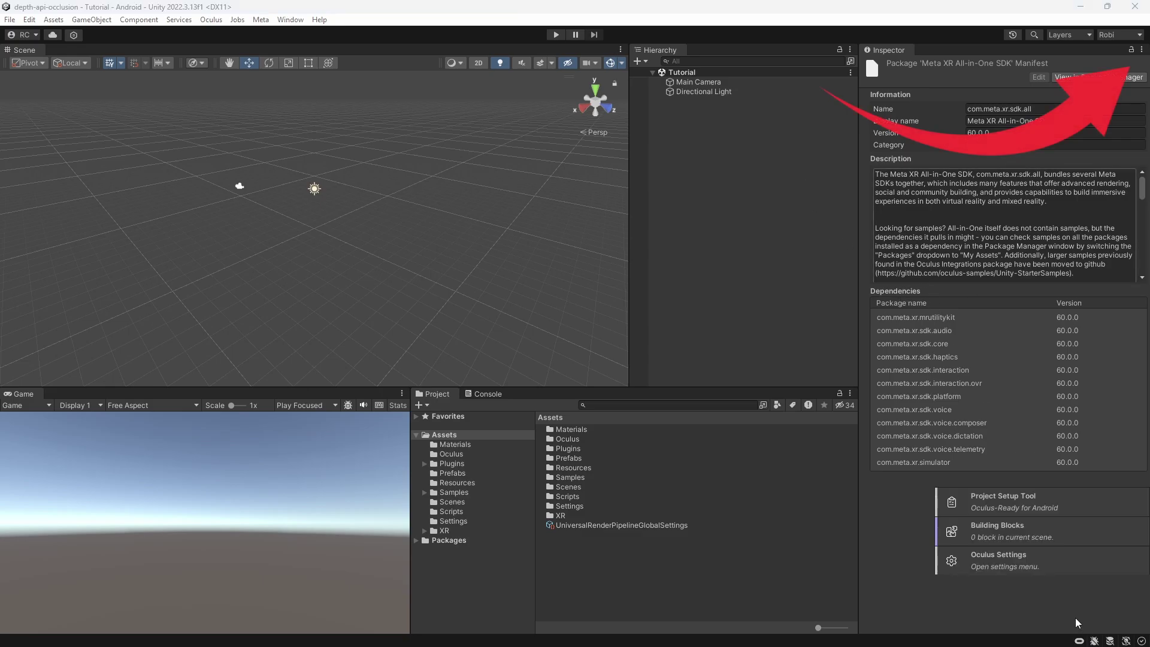
left_click(1018, 512)
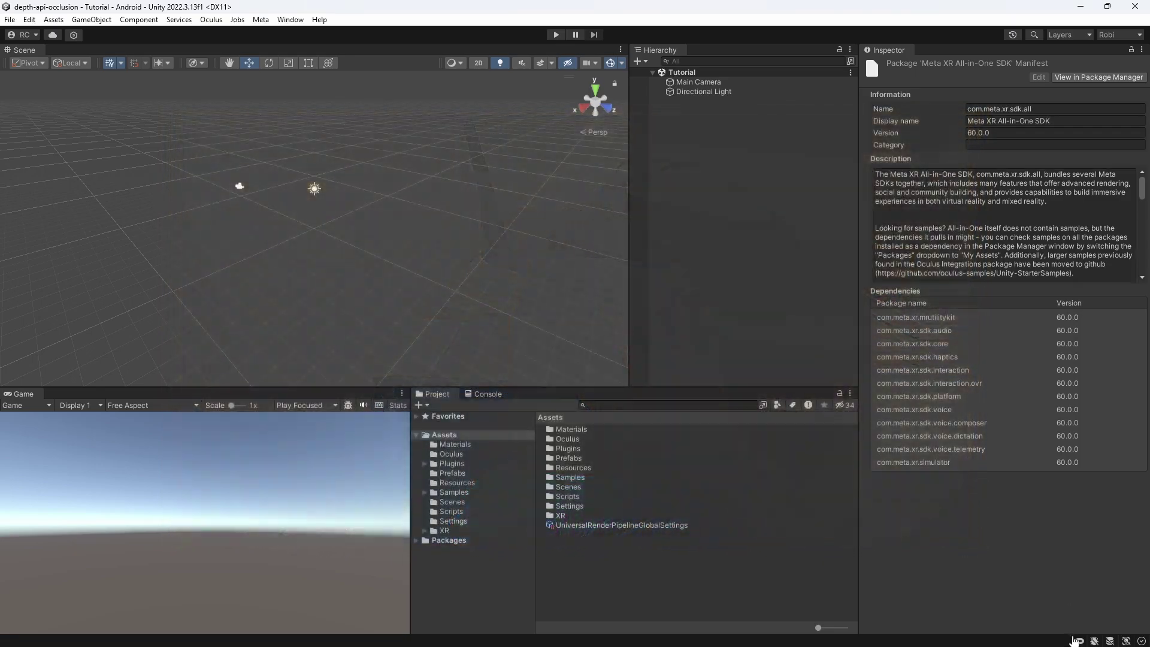
- Bring up the Meta XR tools popup from the status-bar headset icon
left_click(1079, 639)
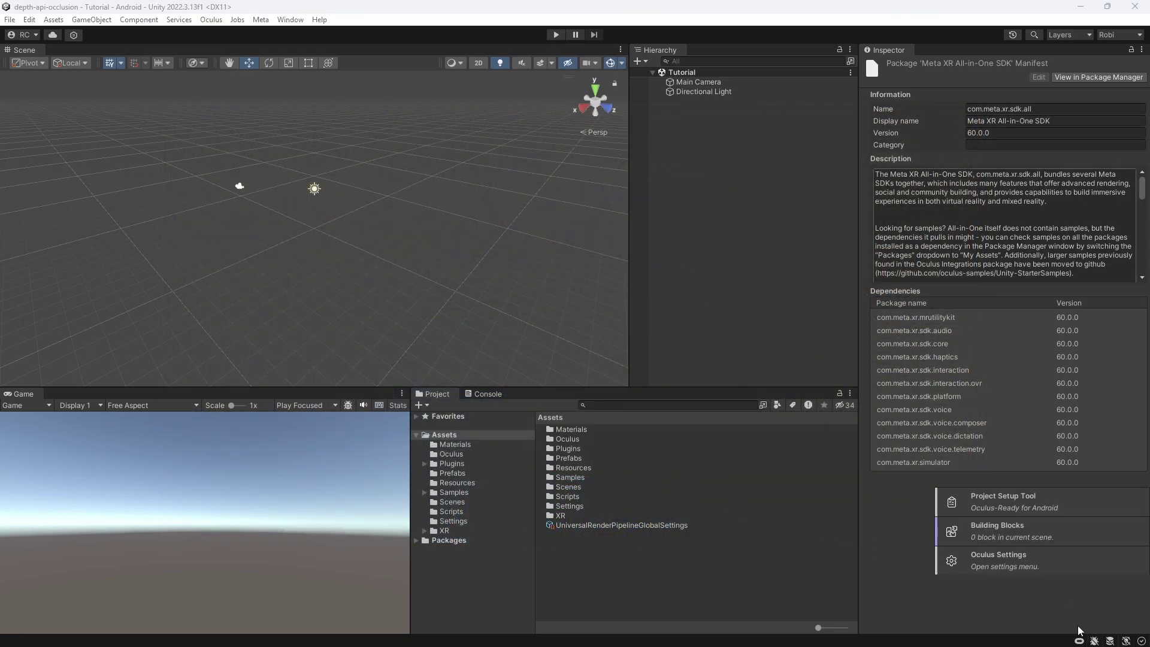
- Dock the Building Blocks window and add Camera Rig, Passthrough and Room Model blocks
left_click(1018, 532)
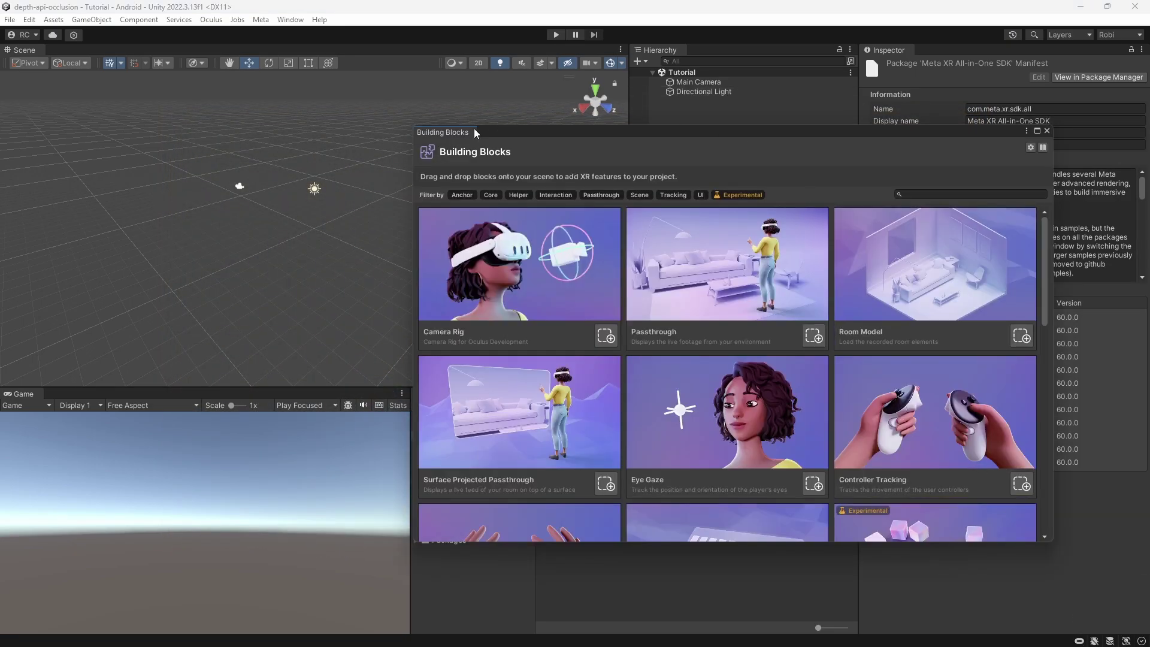
left_click_drag(473, 133, 217, 51)
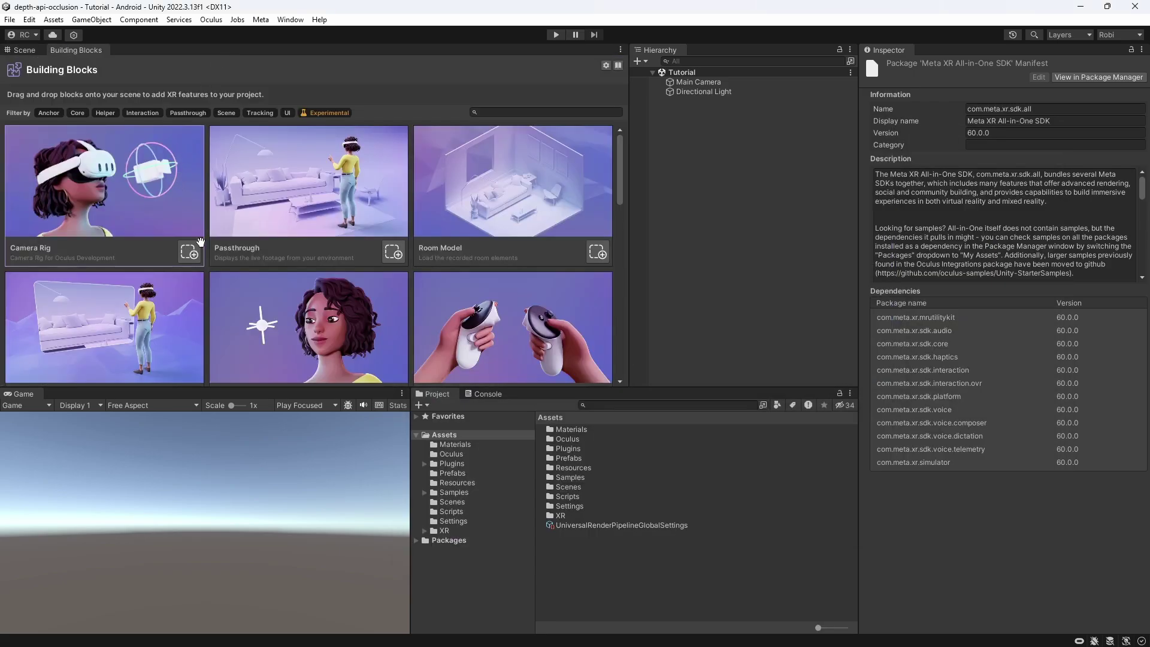
left_click(192, 256)
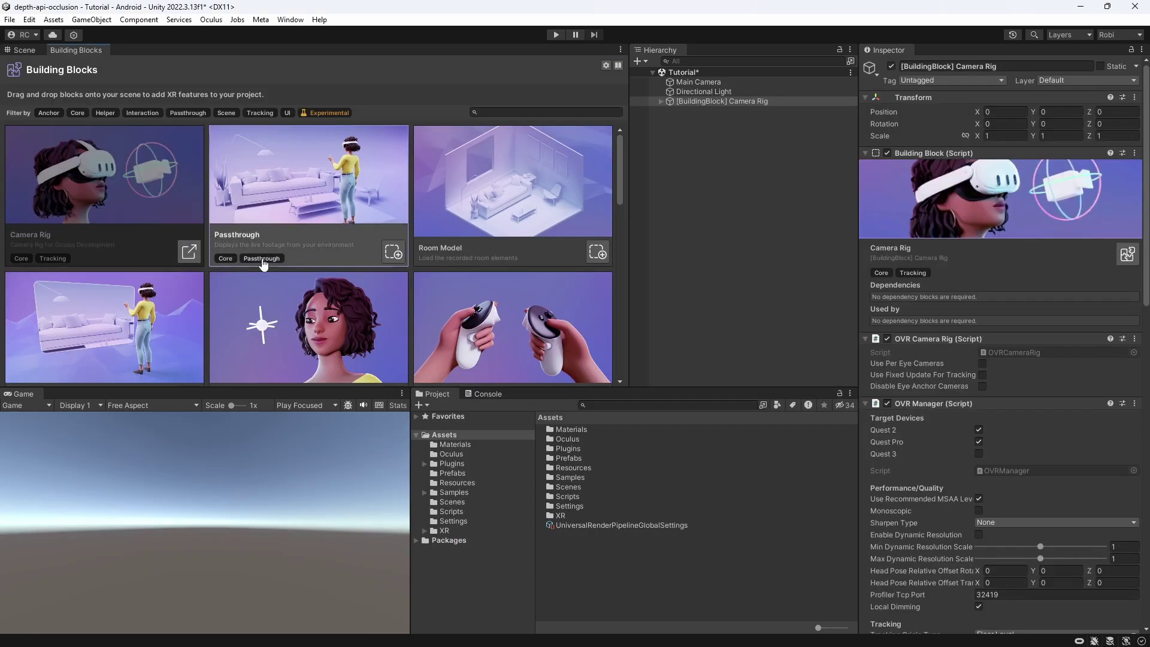
left_click(394, 253)
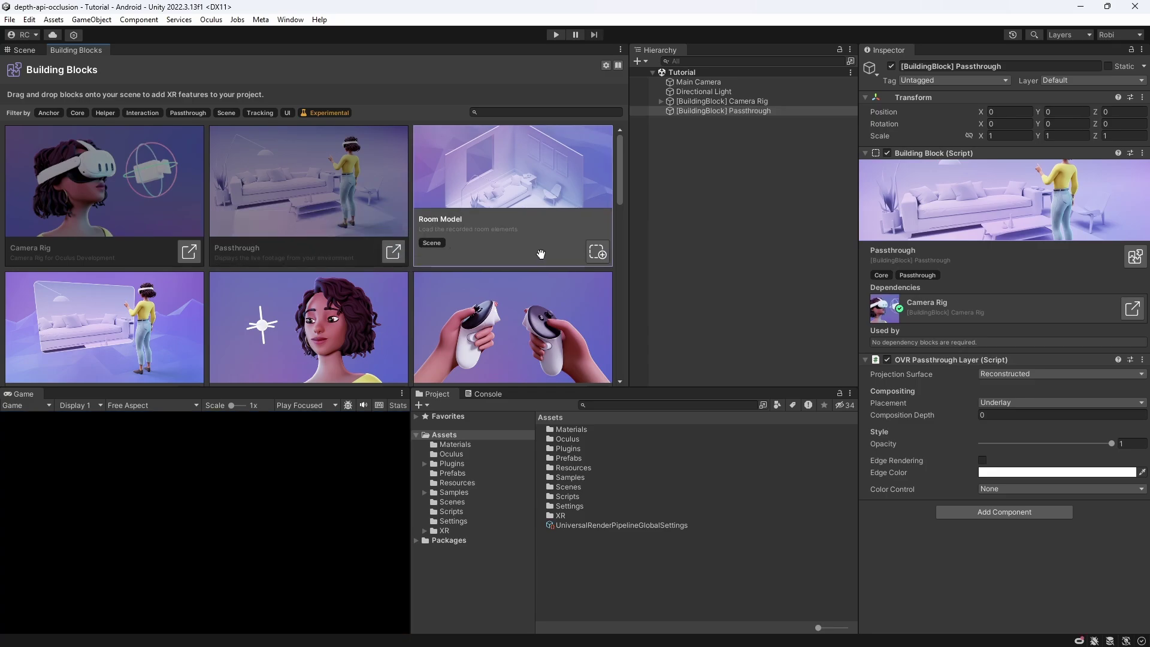
left_click(597, 252)
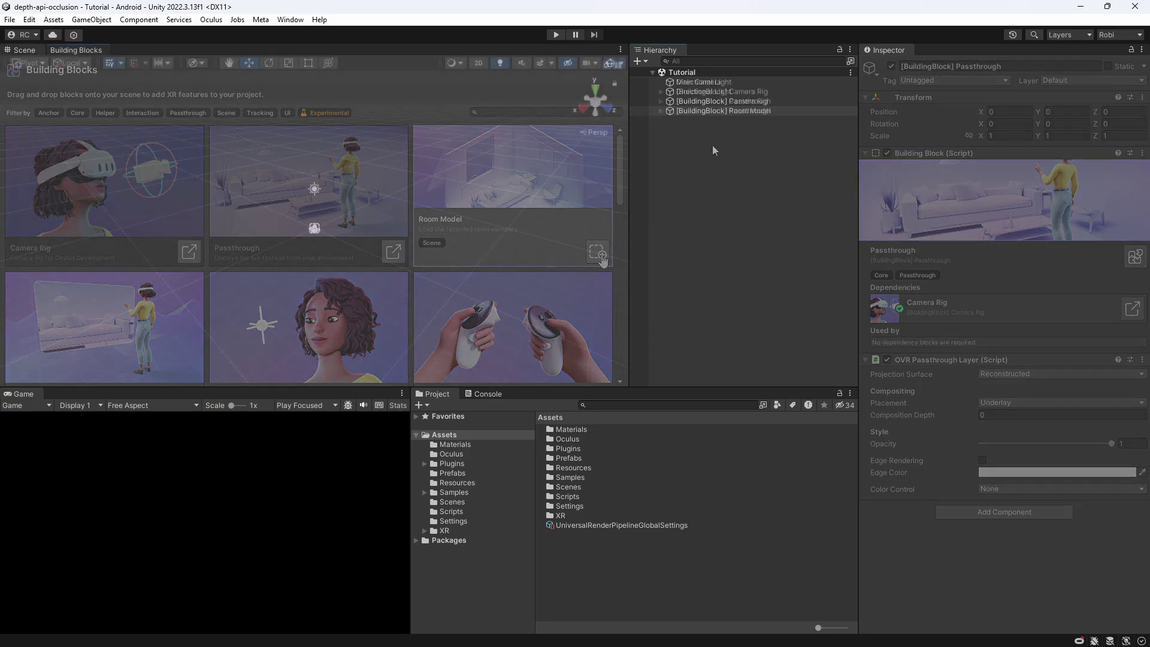
- Create an empty Ball Spawner with a Spawn Ball script using the Sphere prefab
right_click(712, 147)
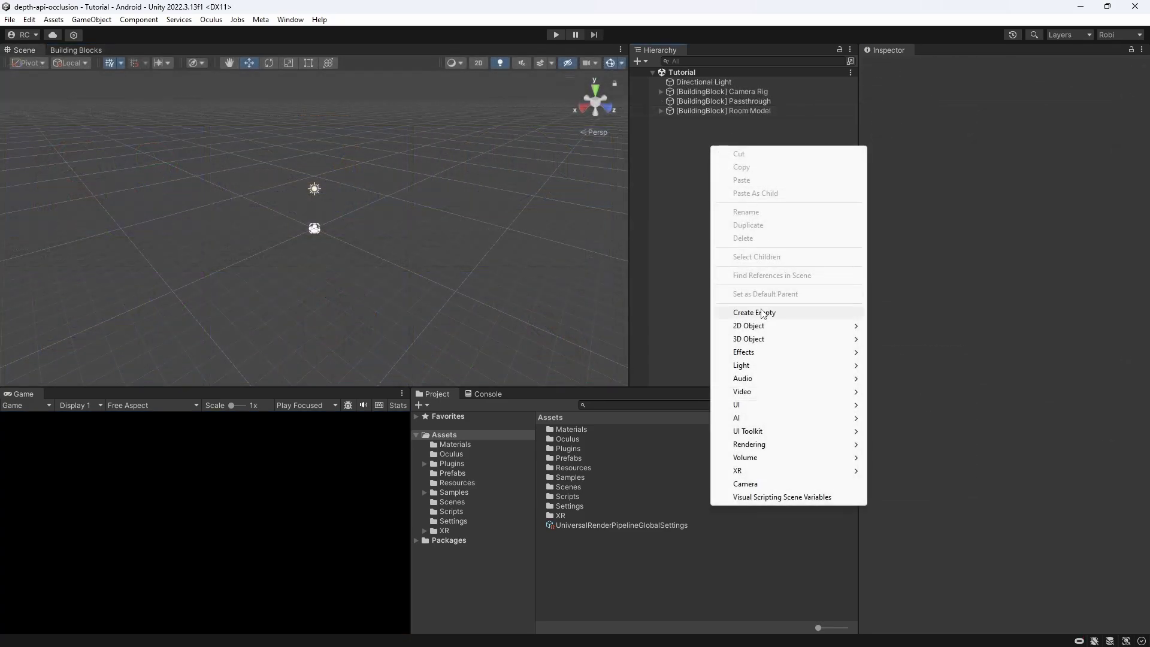
left_click(763, 311)
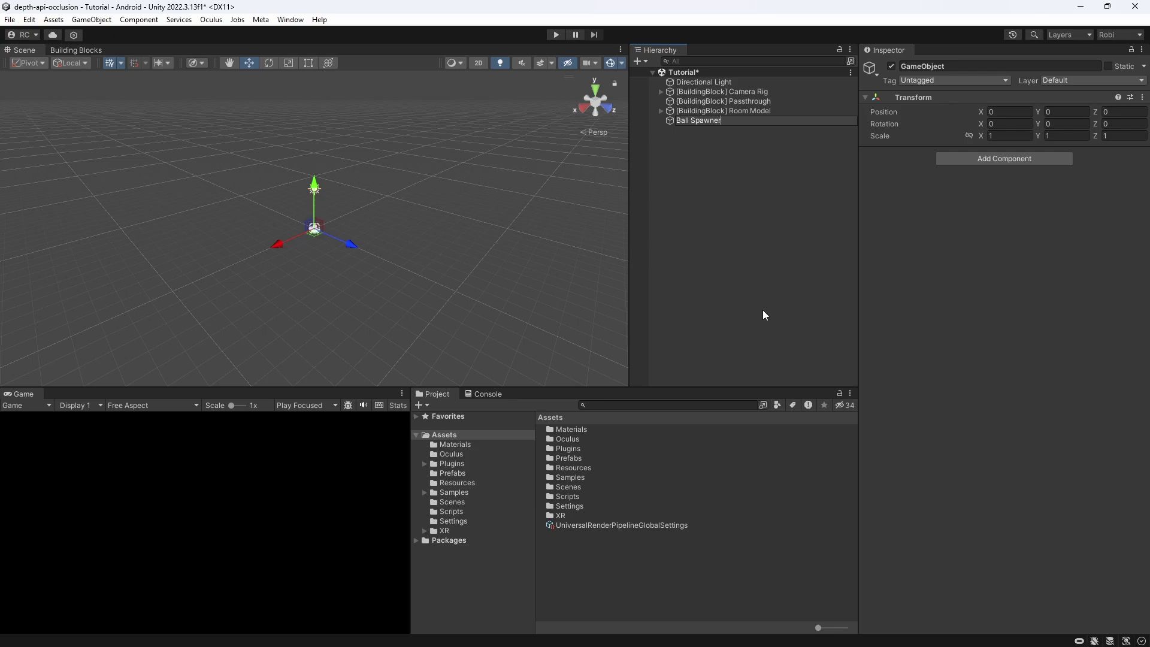
left_click(1004, 159)
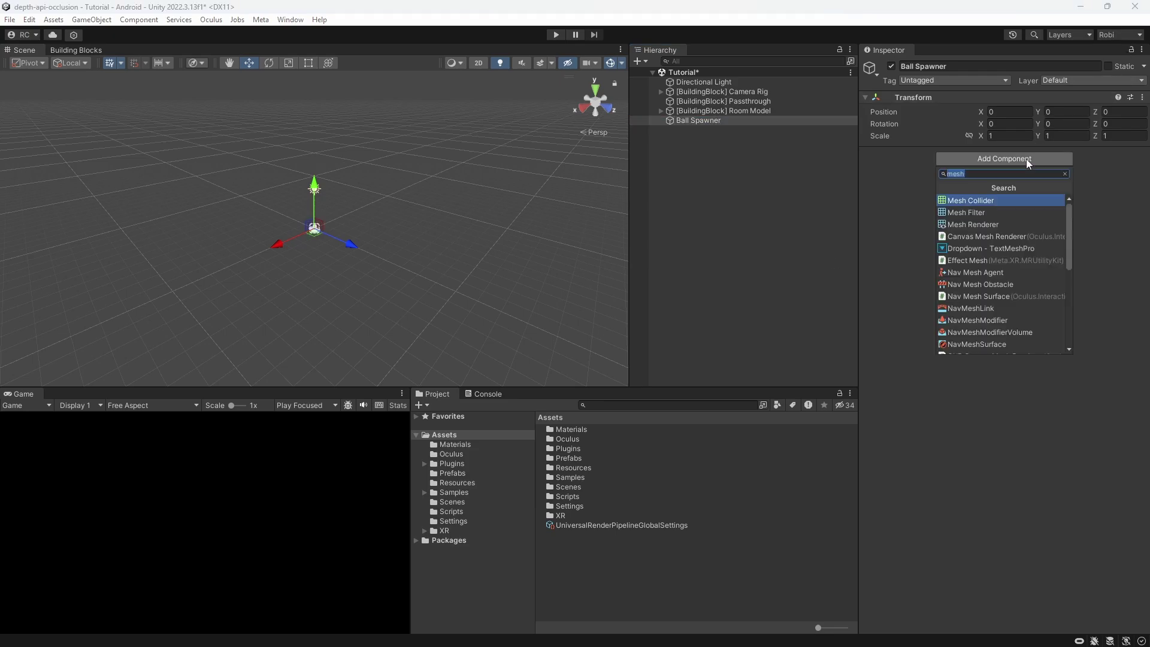
type("spawn")
key("Return")
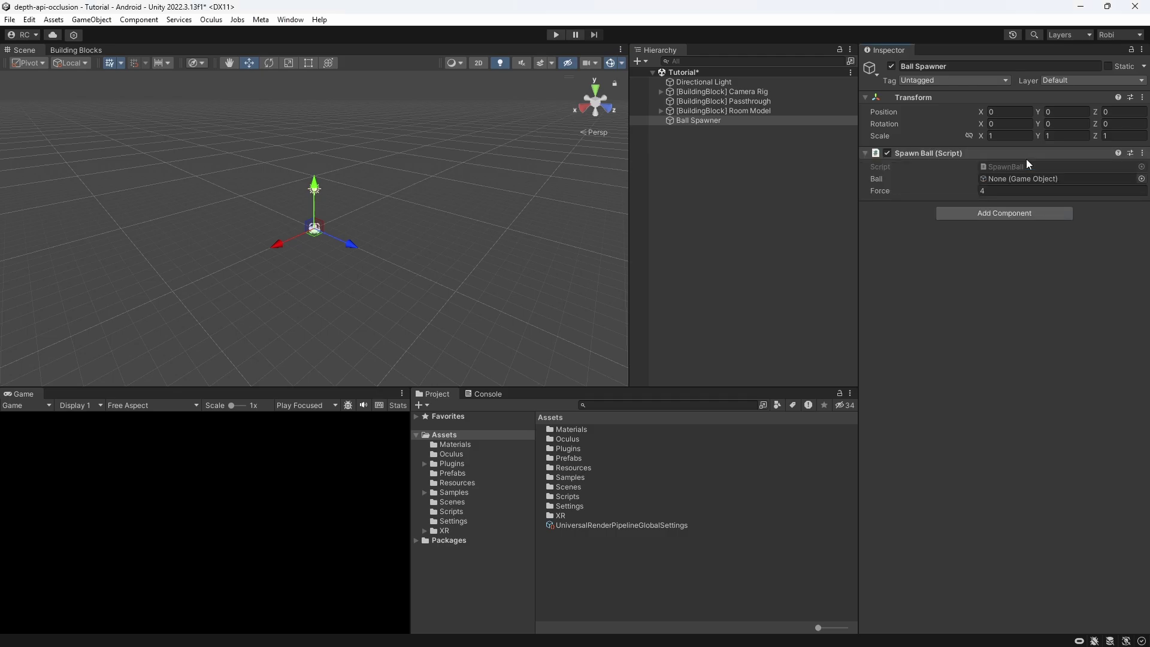
double_click(587, 459)
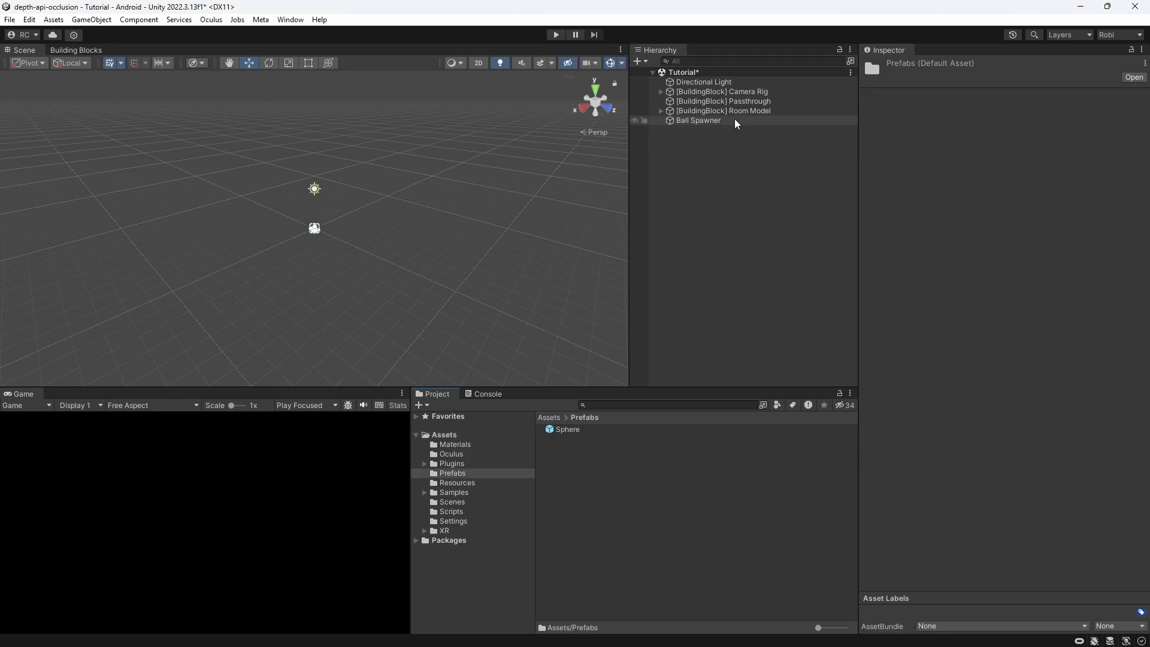
left_click(734, 120)
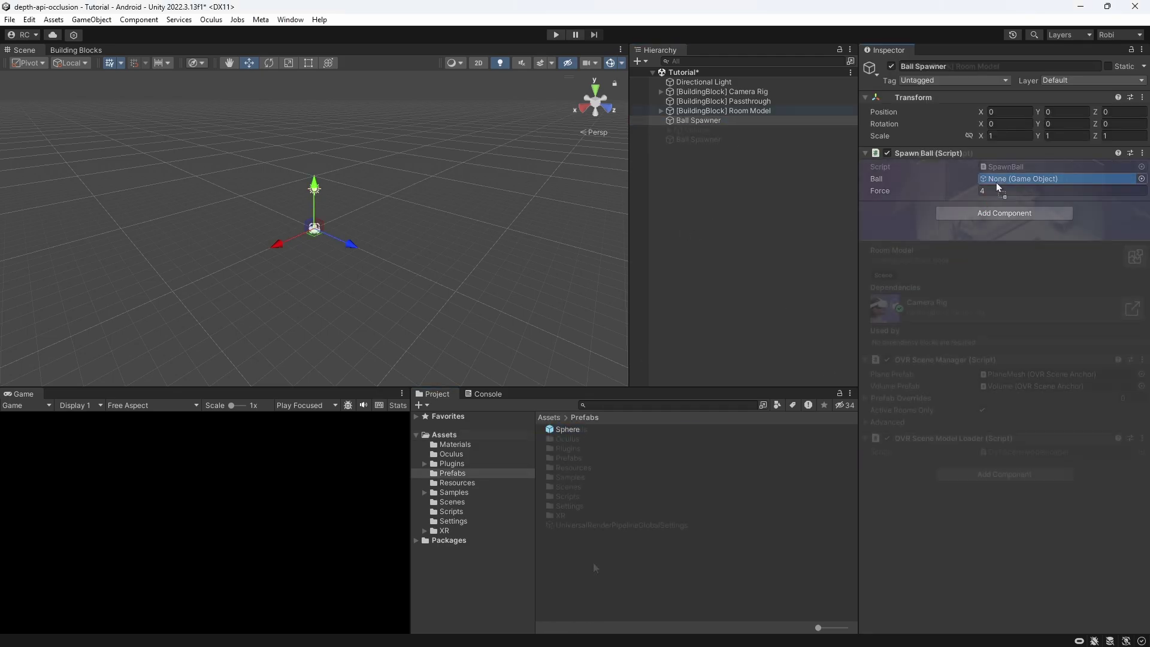
- Create a VROcclusion material using the VR/SpatialMapping/Occlusion shader
right_click(593, 563)
mouse_move(689, 215)
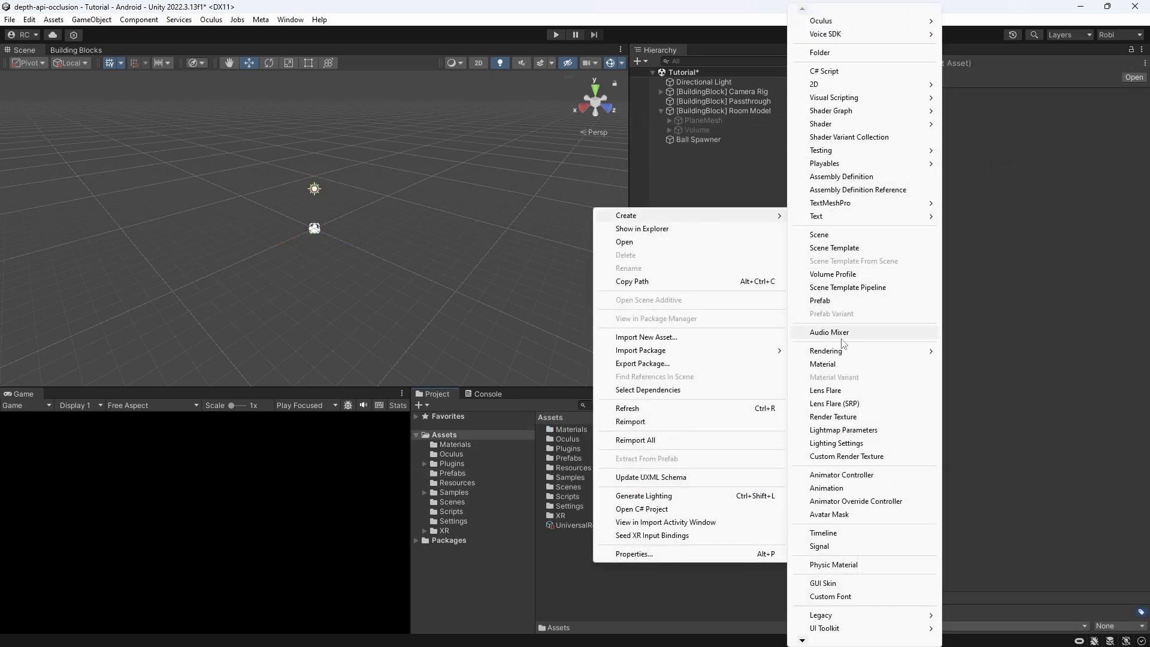
left_click(823, 364)
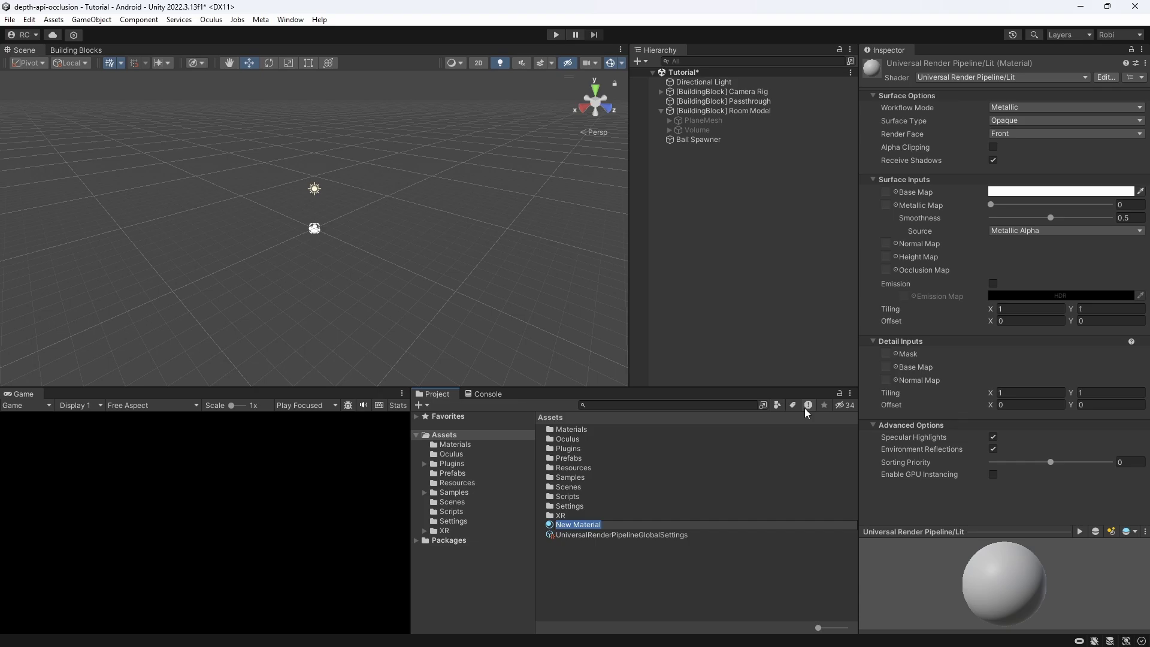
type("VROcclusion")
key("Return")
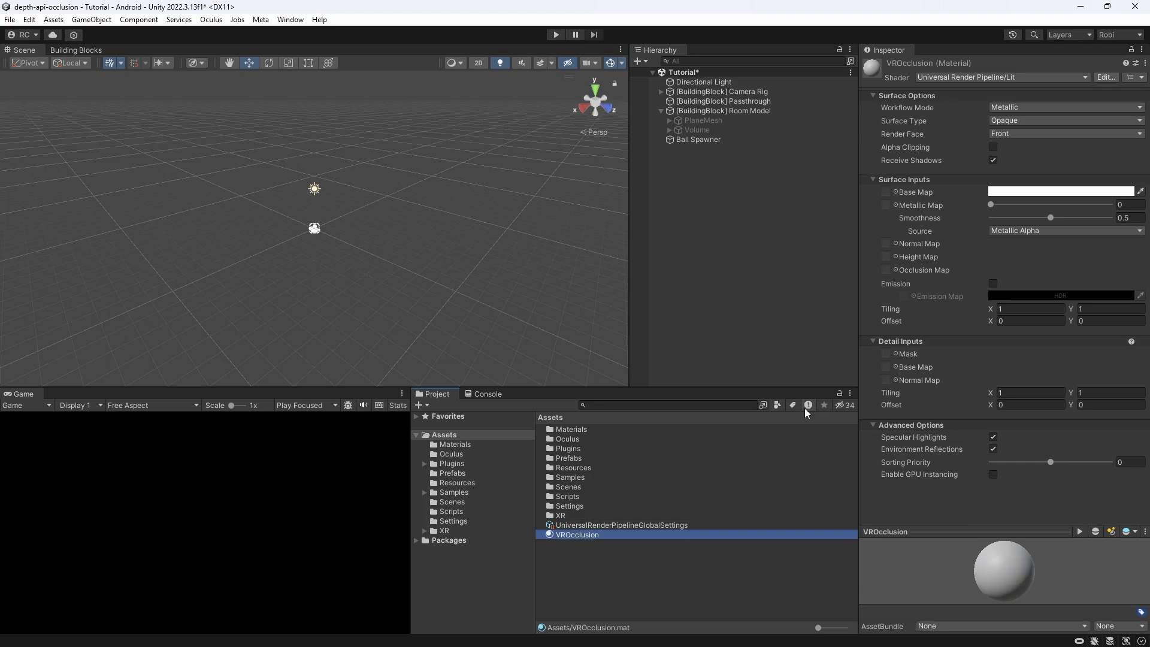
left_click(968, 78)
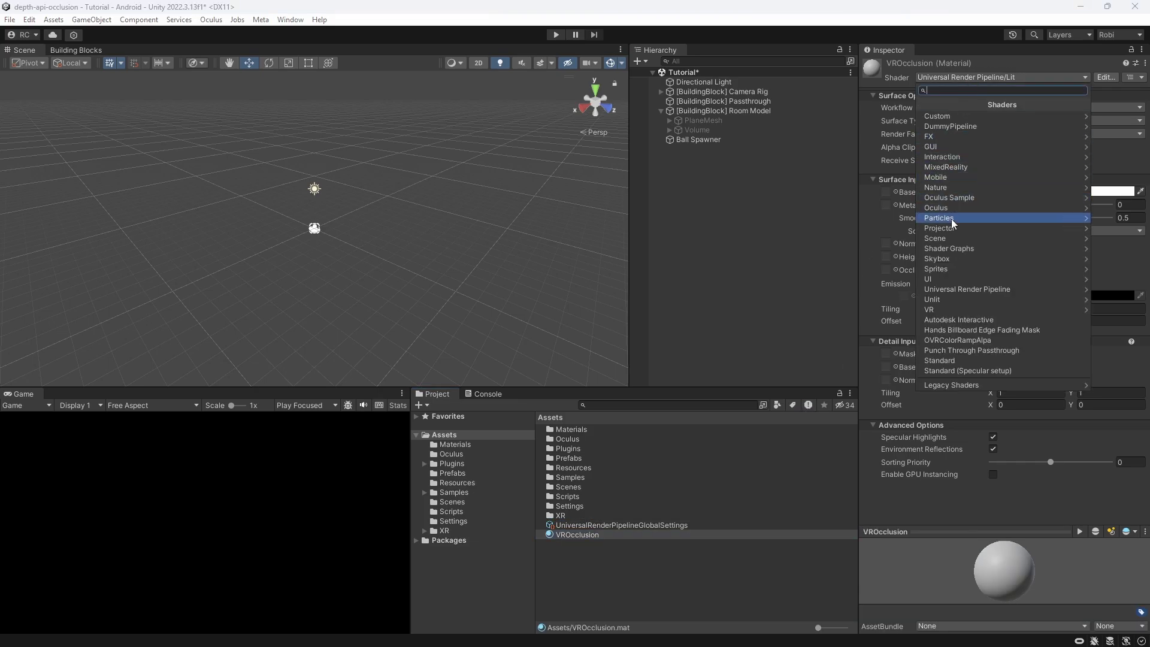
left_click(944, 308)
left_click(948, 120)
left_click(944, 117)
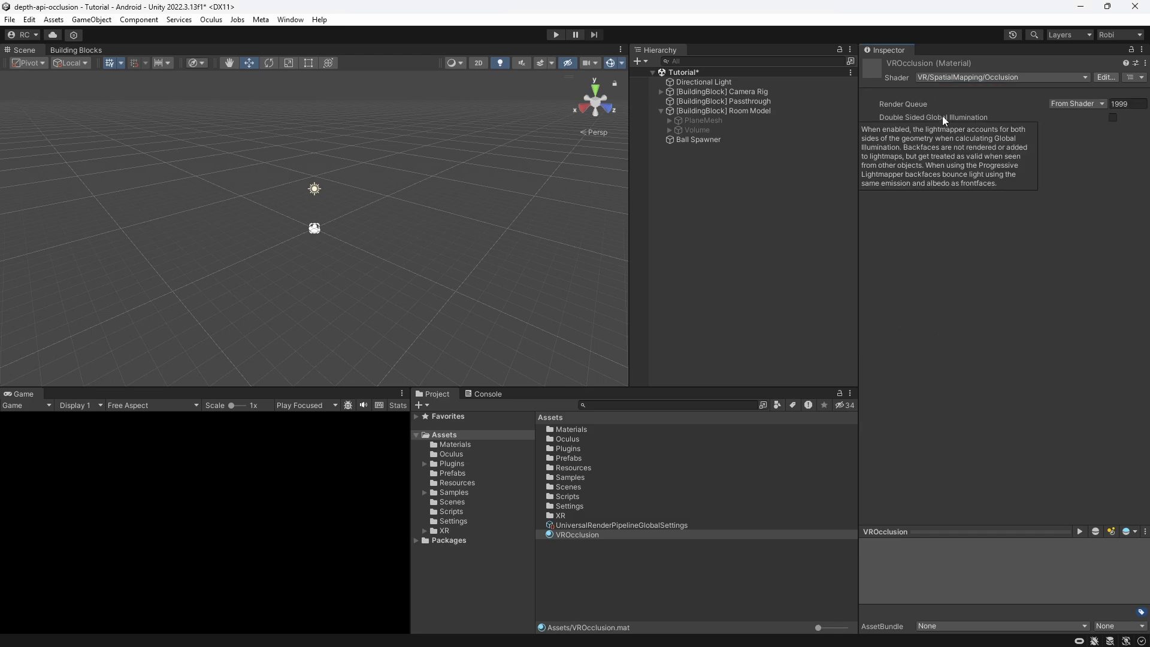
- Apply VROcclusion to PlaneMesh and give it a Mesh Collider
left_click(713, 120)
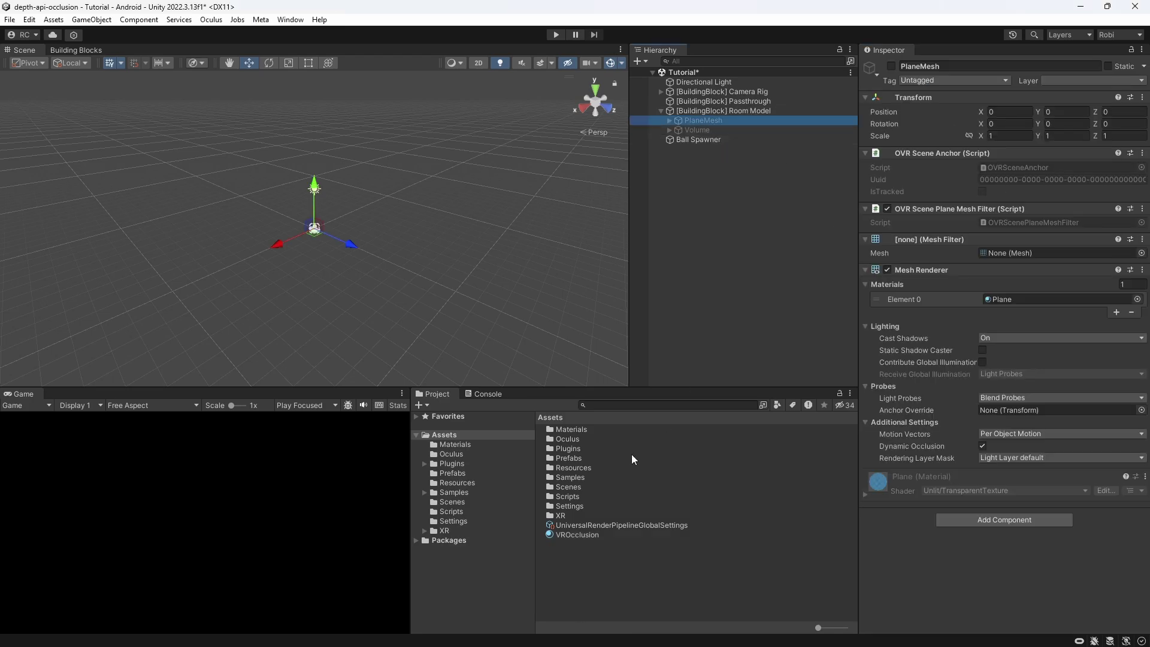
left_click_drag(656, 539, 1019, 297)
left_click(976, 519)
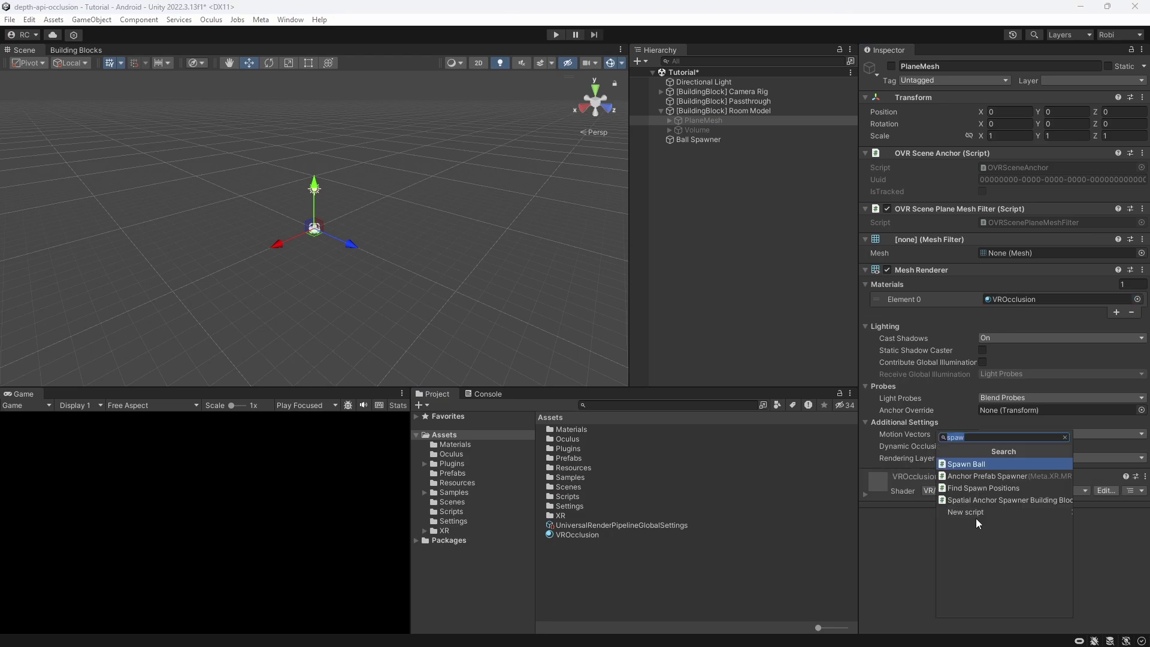
type("mesh")
key("Return")
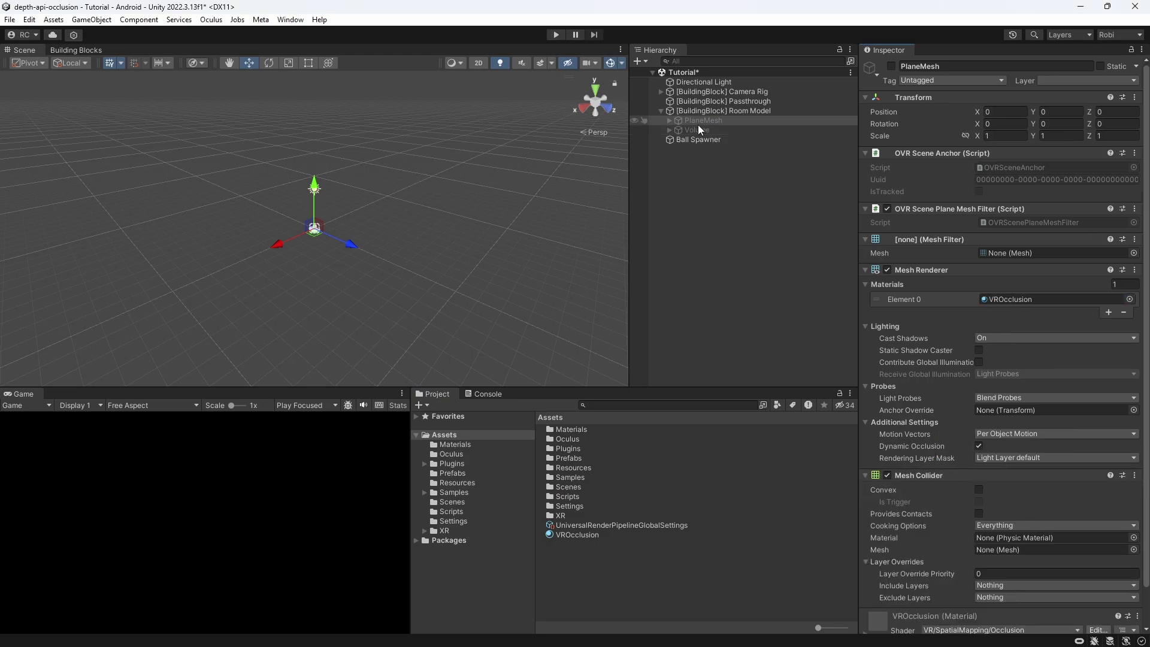
- Add a Mesh Collider to the Mesh child under the room volume's Parent
left_click(708, 149)
key("Right")
key("Down")
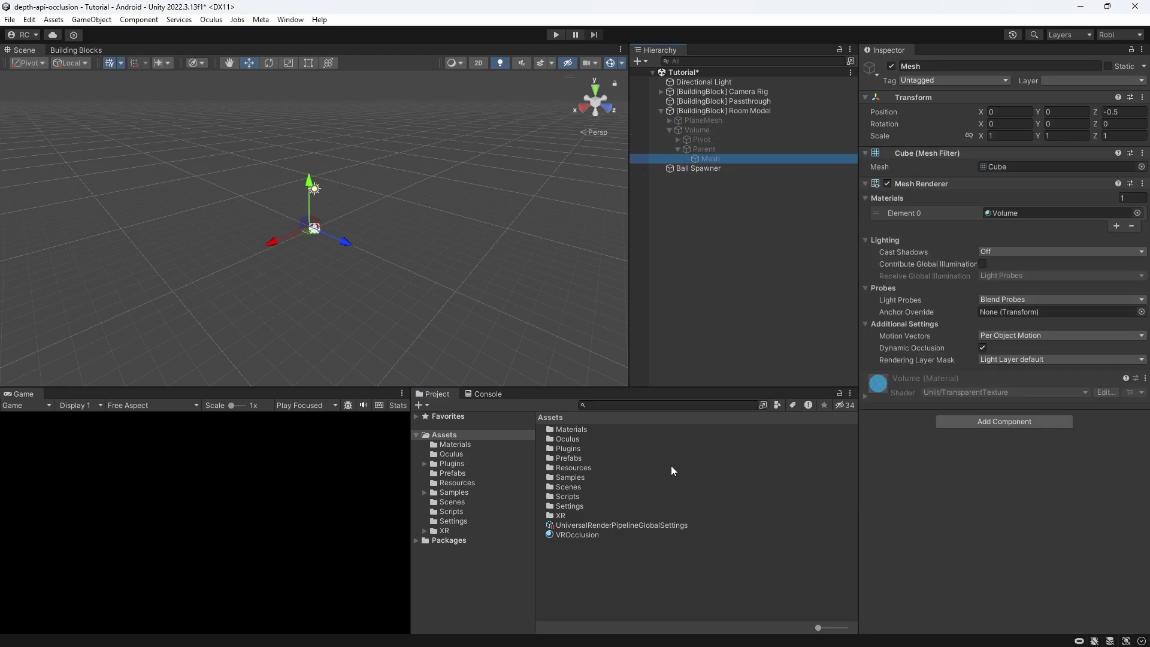
left_click(997, 424)
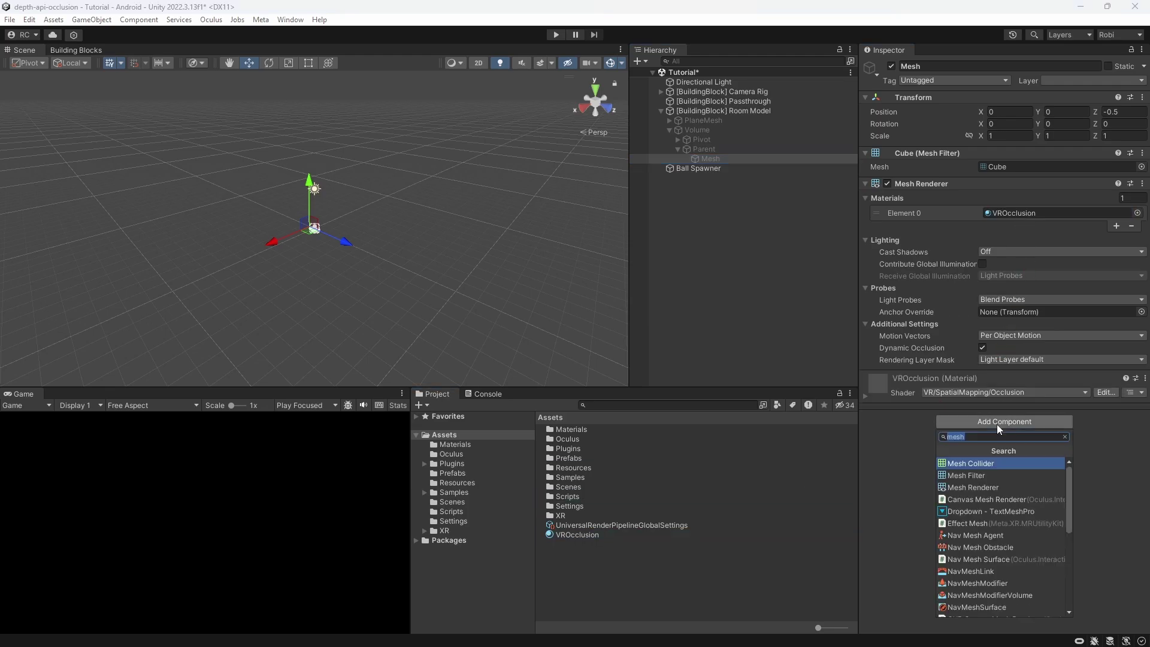
key("Return")
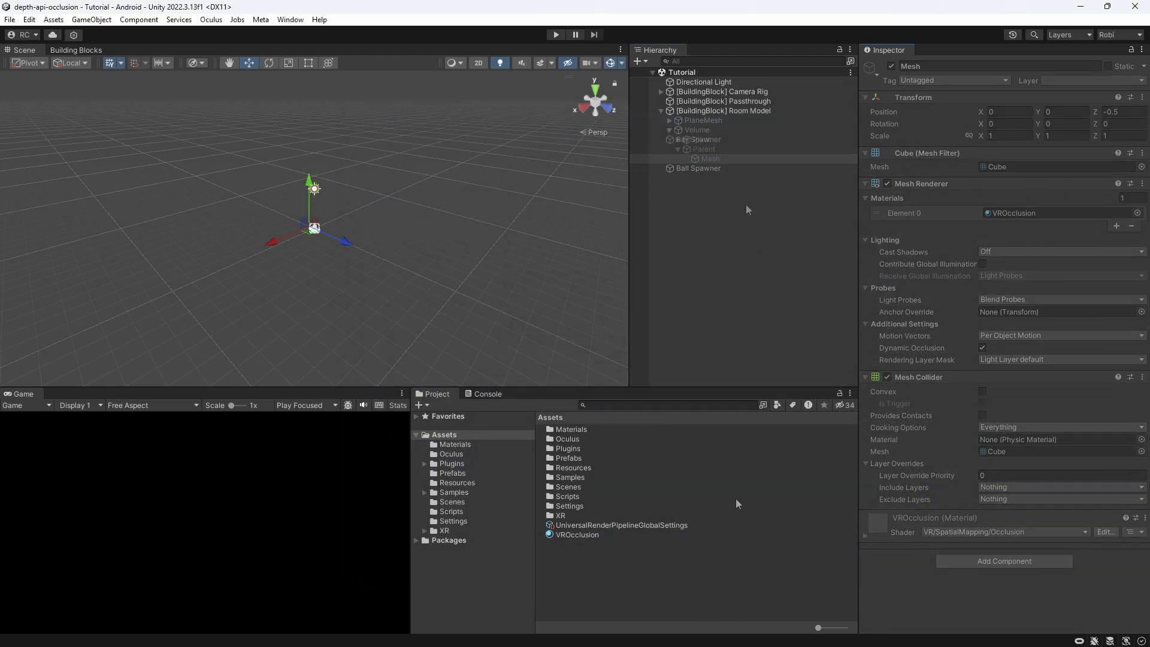
- Add a Cube at Y 1.3 with scale 0.2, then run and stop a Play test
right_click(695, 176)
mouse_move(756, 369)
left_click(881, 369)
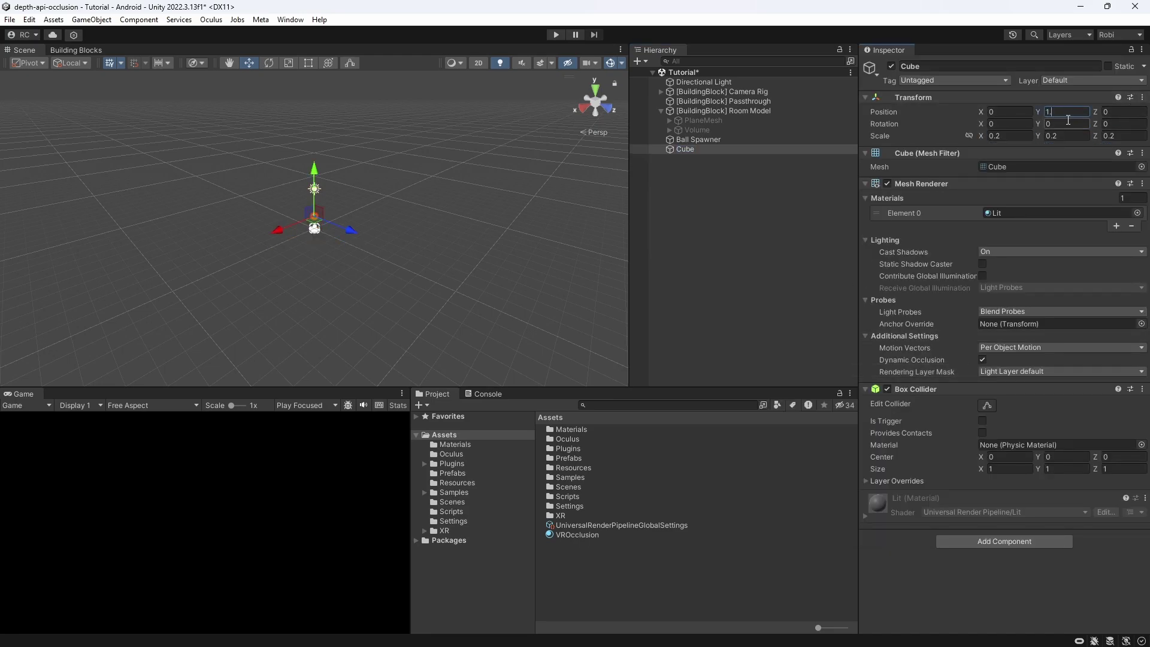
scroll(350, 222, "up", 5)
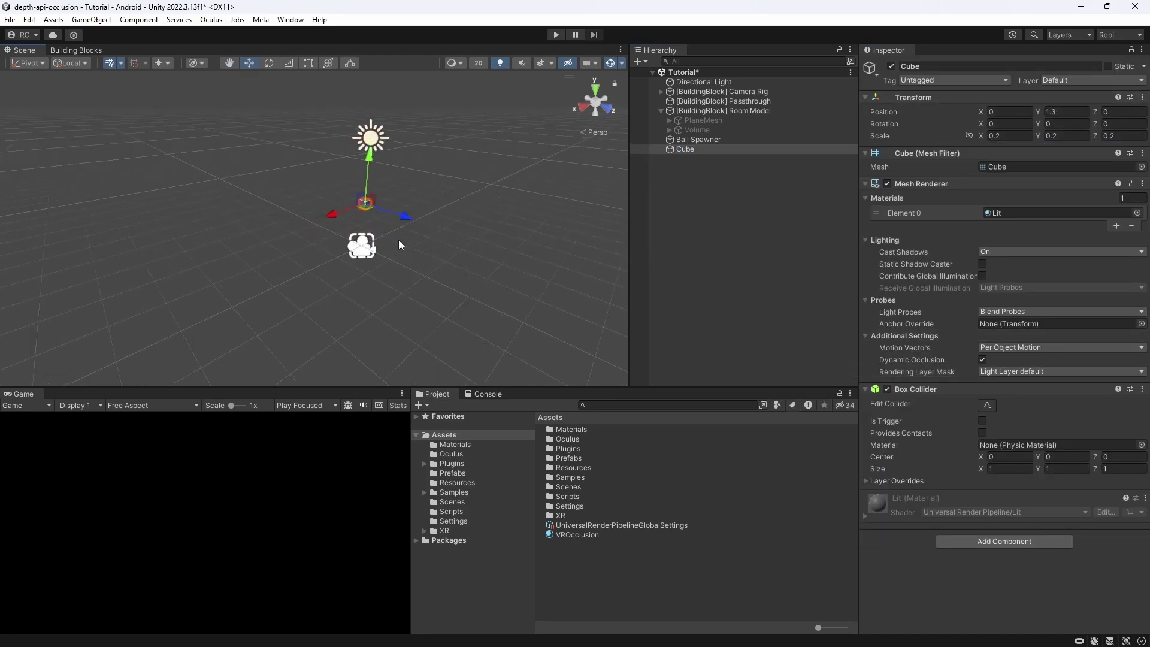
left_click(556, 34)
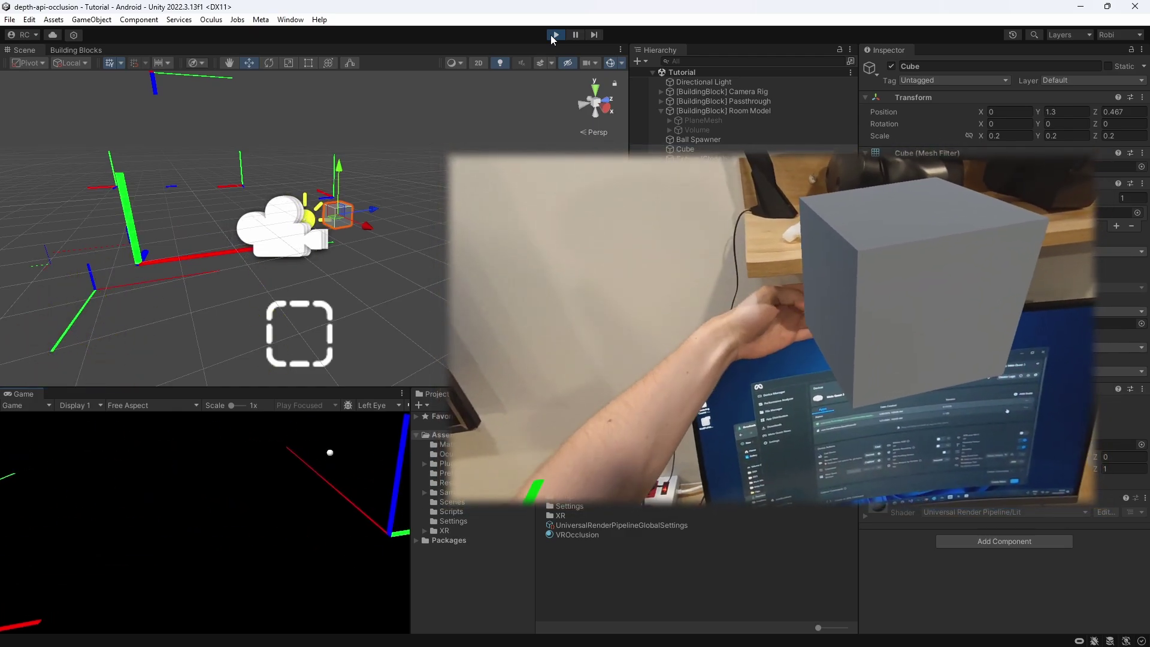
left_click(555, 35)
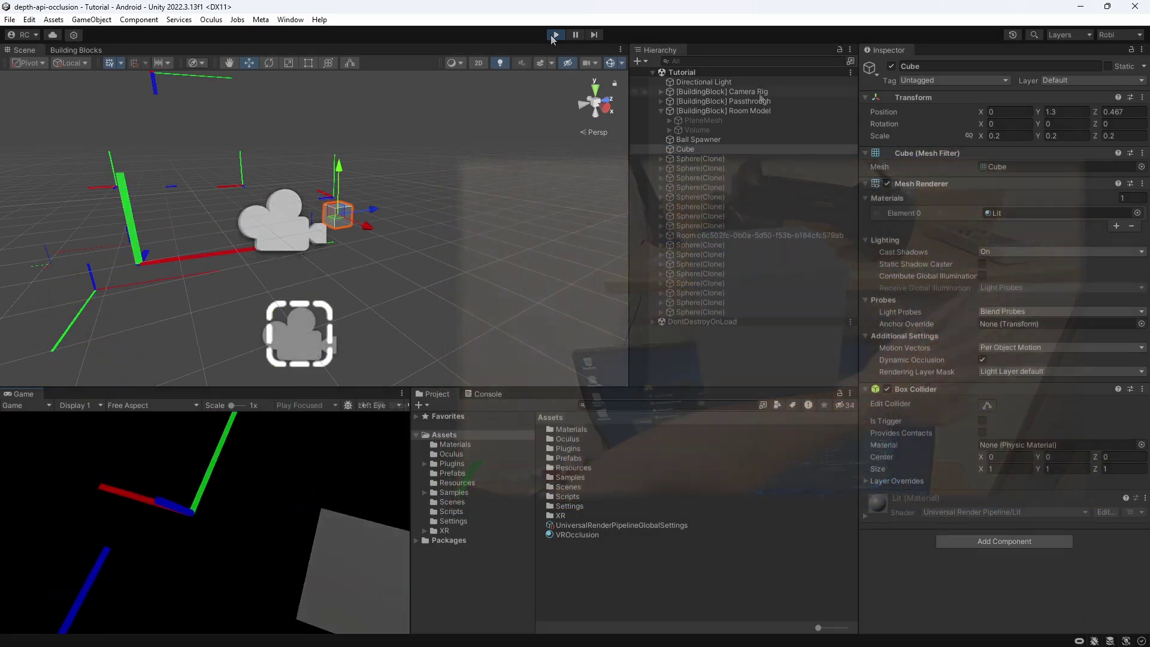
- Add the Hand Tracking block, set both hands' Element 0 material to VROcclusion, and start Play
left_click(105, 51)
scroll(180, 251, "down", 3)
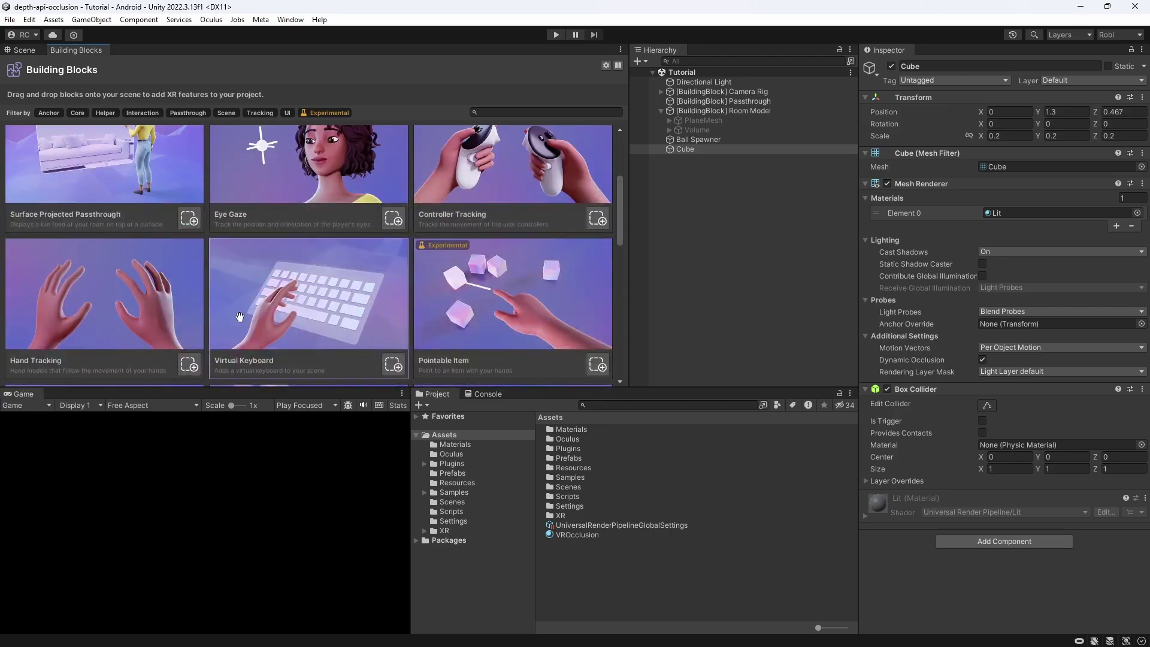
left_click(189, 364)
left_click(30, 51)
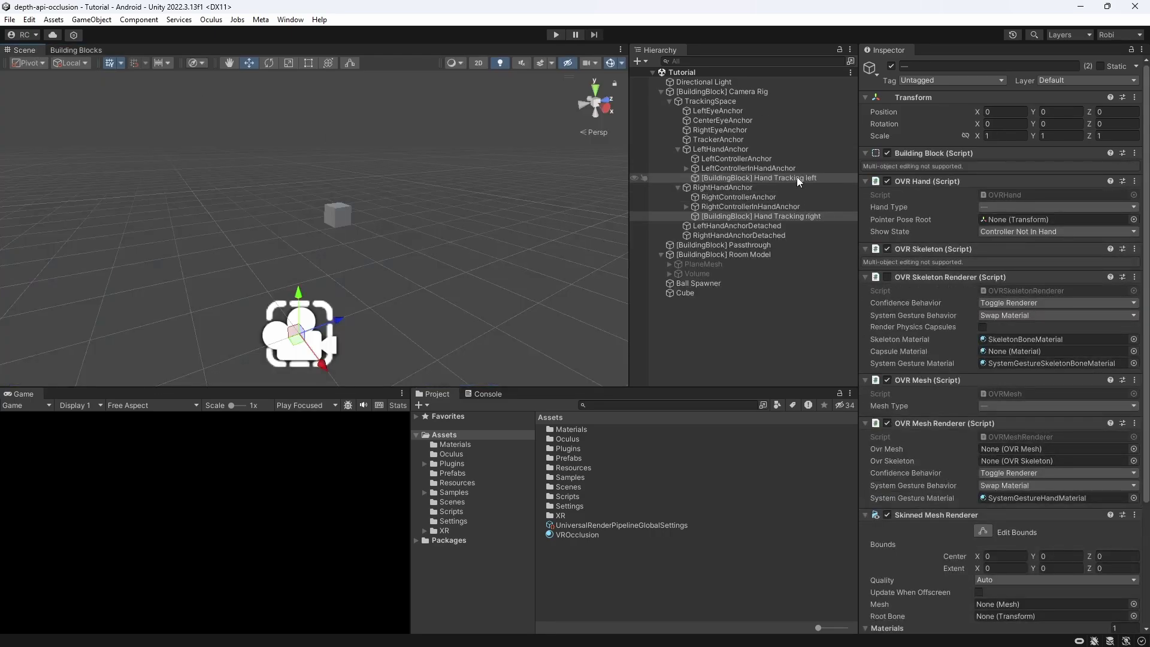
scroll(1020, 322, "down", 3)
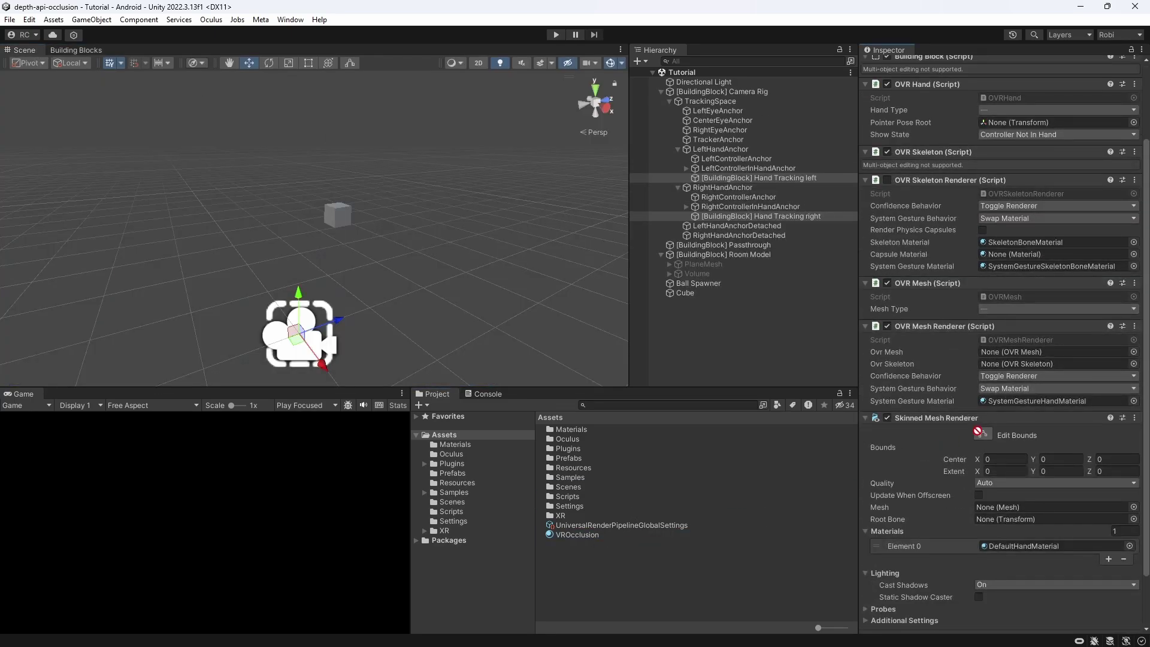
left_click_drag(986, 544, 987, 545)
left_click(556, 35)
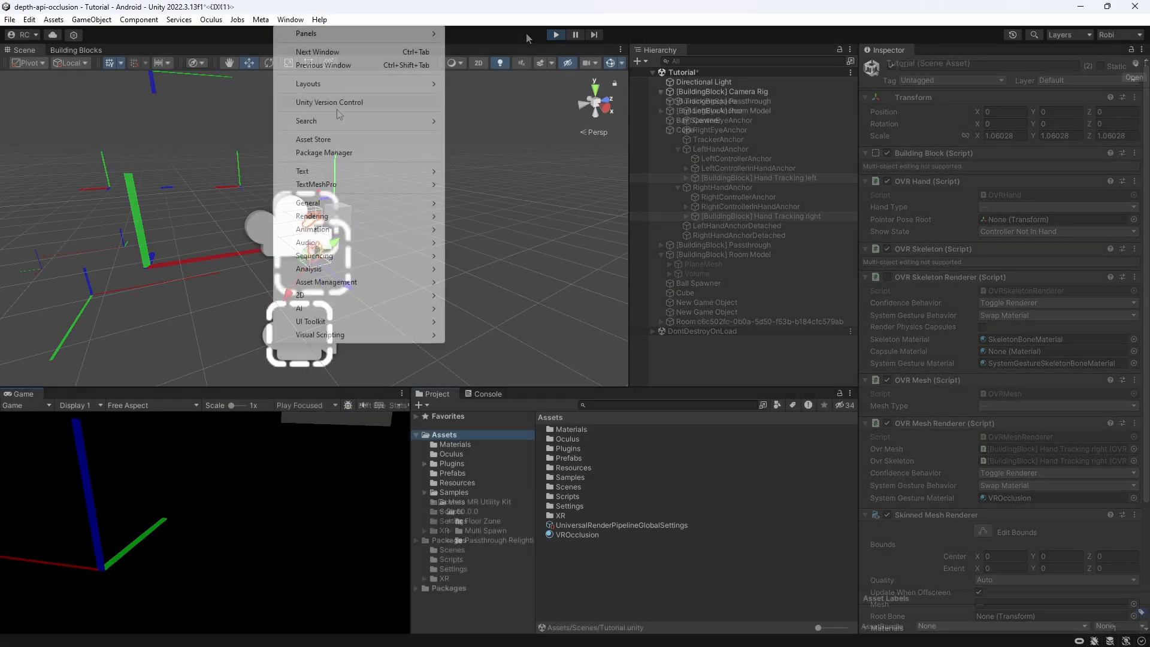
- Import the Basic sample of Meta MR Utility Kit, then close Package Manager
left_click(333, 153)
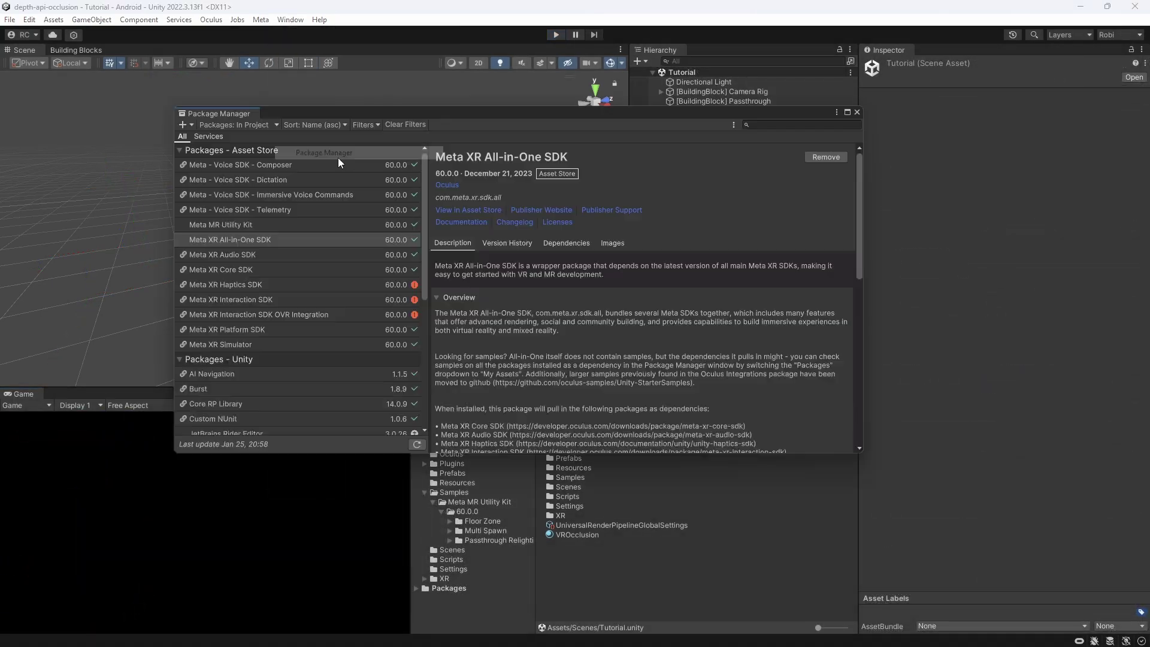
left_click(275, 225)
left_click(617, 243)
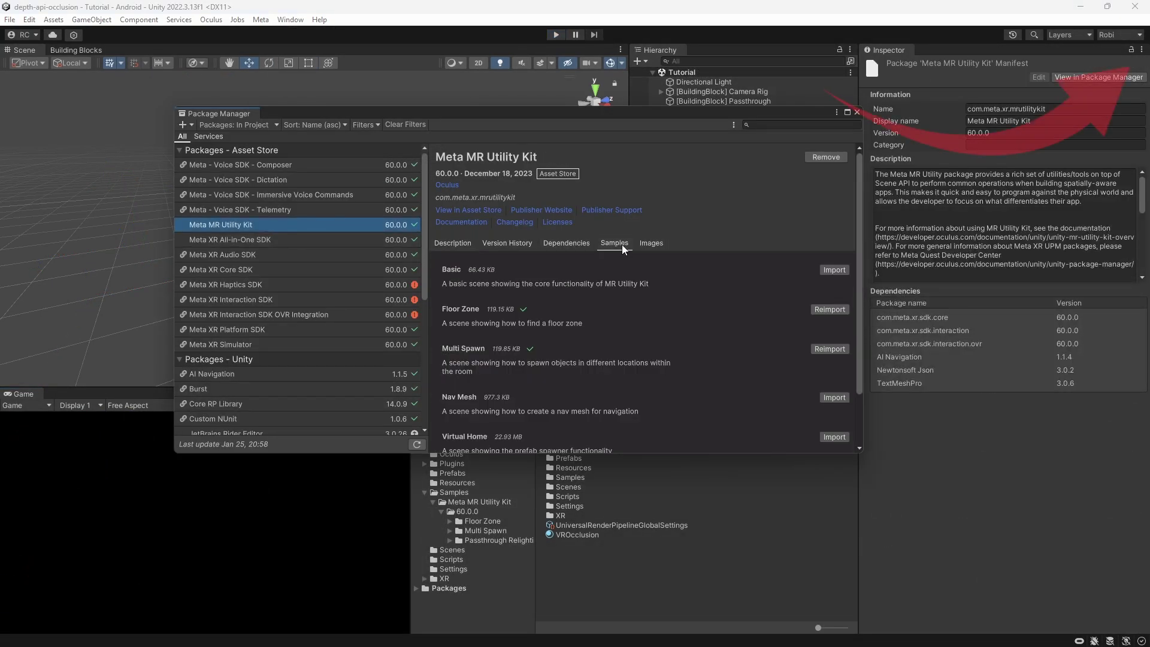
left_click(835, 271)
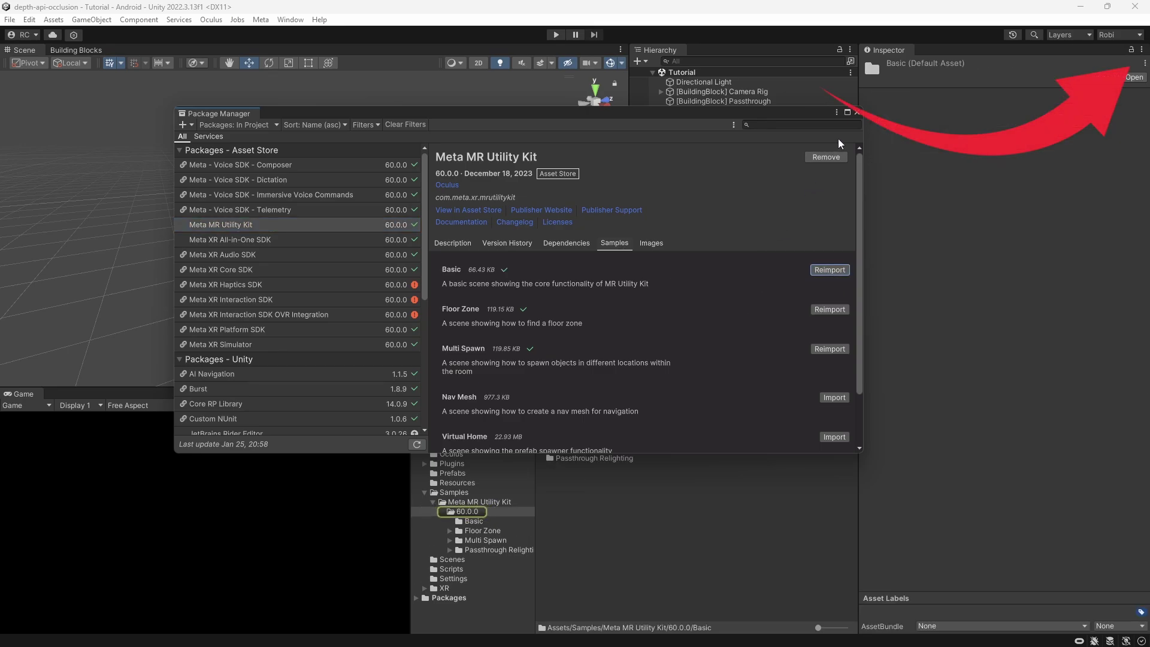
left_click(857, 113)
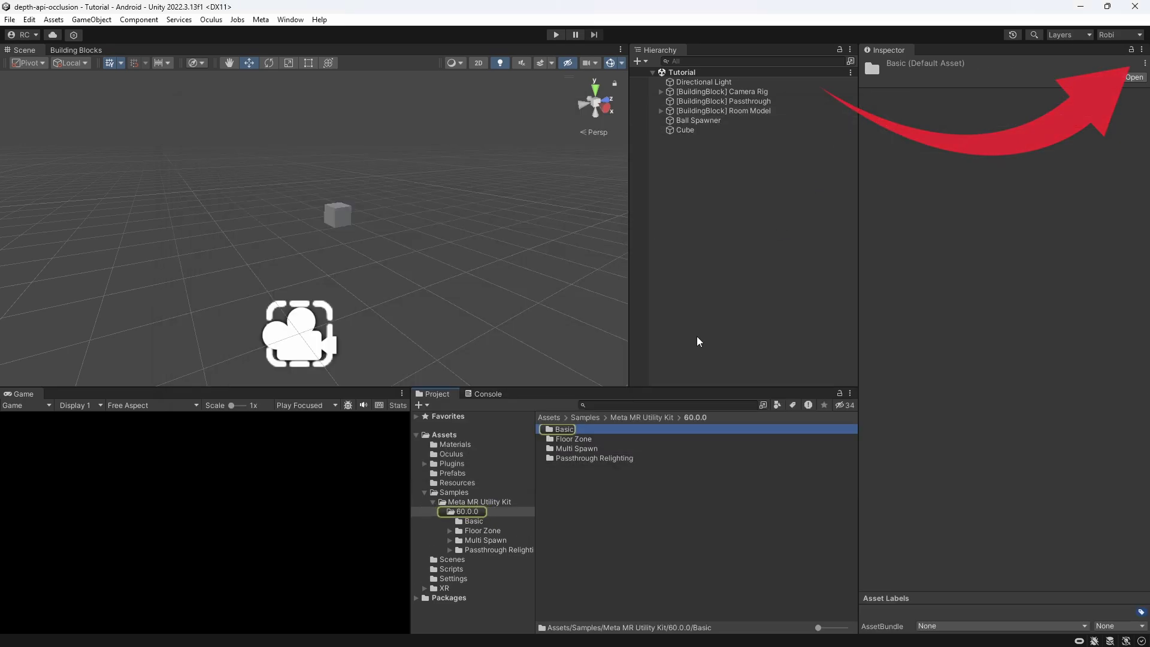
- Open the MRUKBase scene, give EffectMesh the VROcclusion mesh material with colliders, and save
double_click(596, 430)
double_click(574, 430)
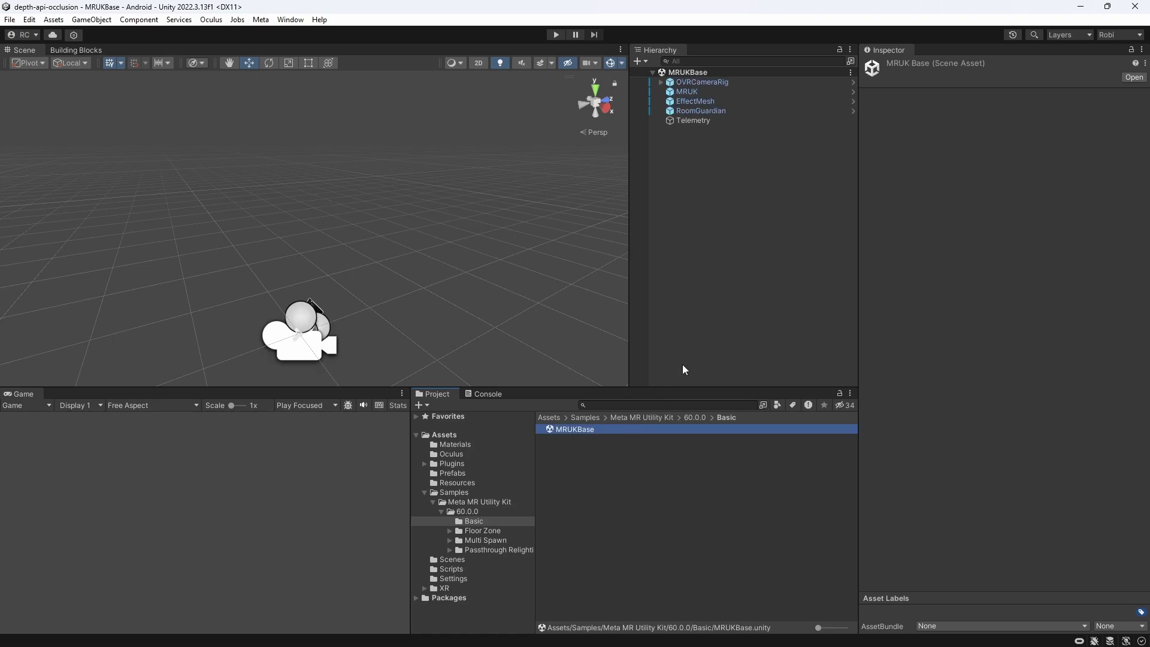
left_click(555, 418)
left_click(708, 102)
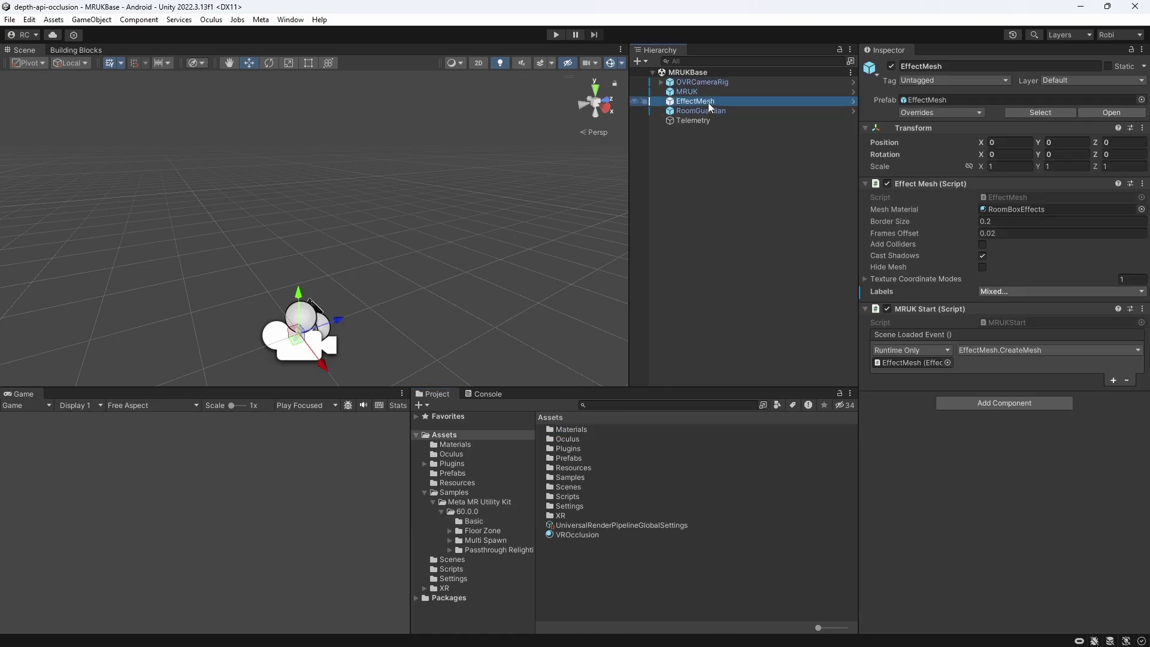
left_click_drag(587, 534, 923, 441)
left_click_drag(1009, 218, 1009, 208)
key("ctrl+s")
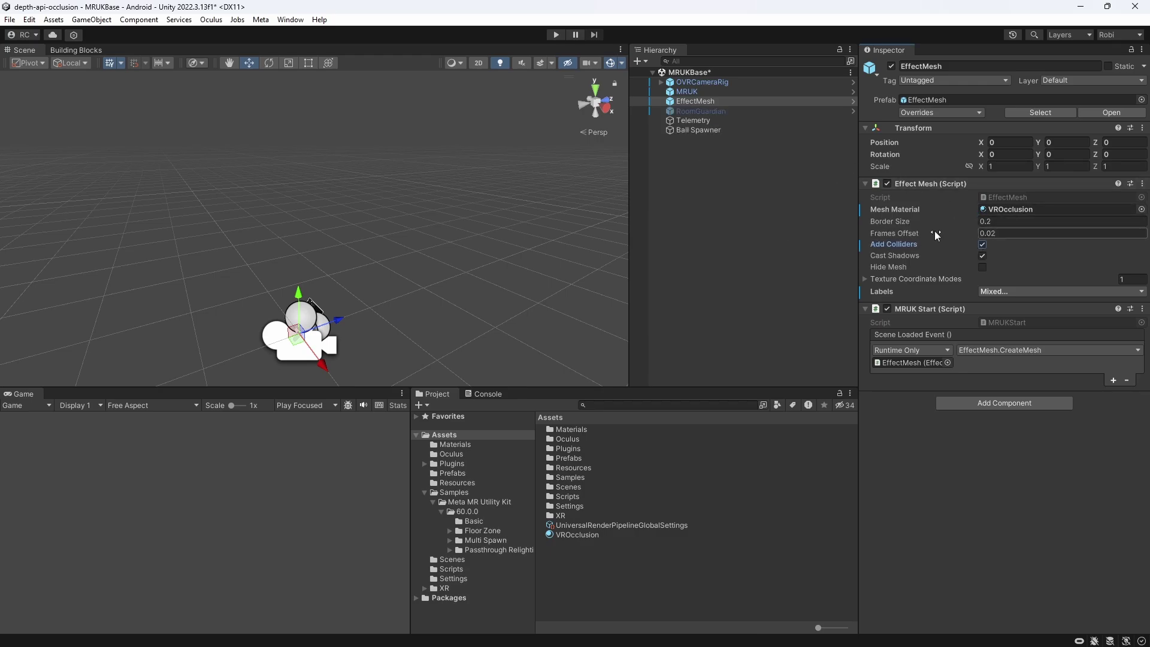
- Switch VROcclusion to Oculus/SelectivePassthrough with Blend Color Subtract, then start Play
left_click(576, 541)
left_click(580, 533)
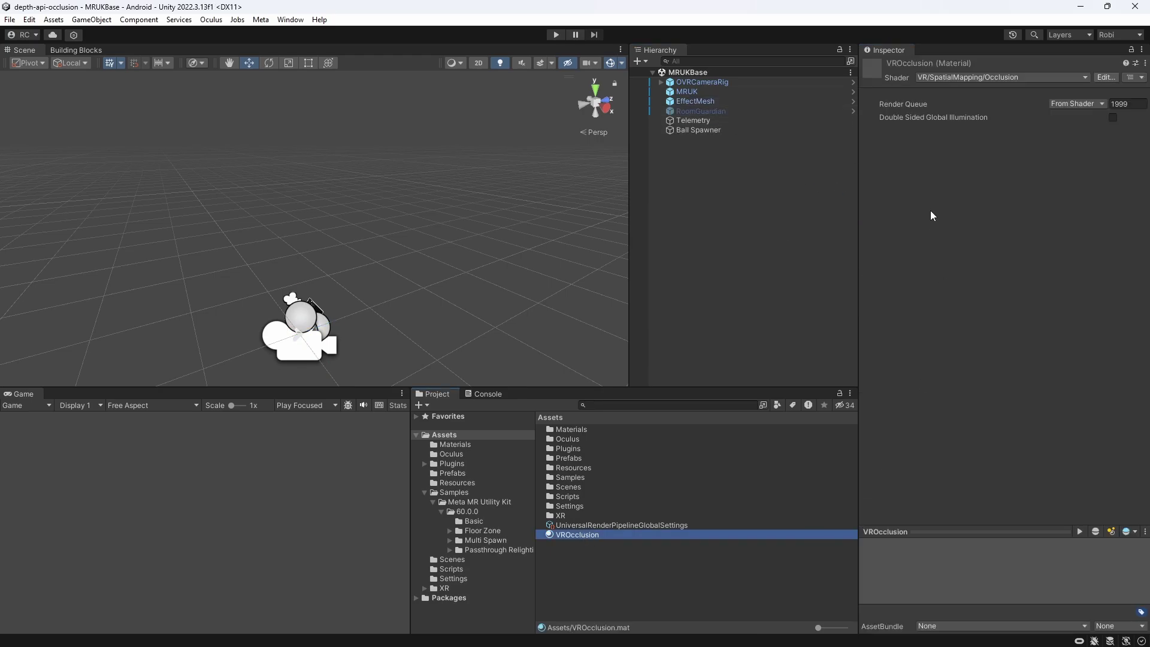
left_click(946, 78)
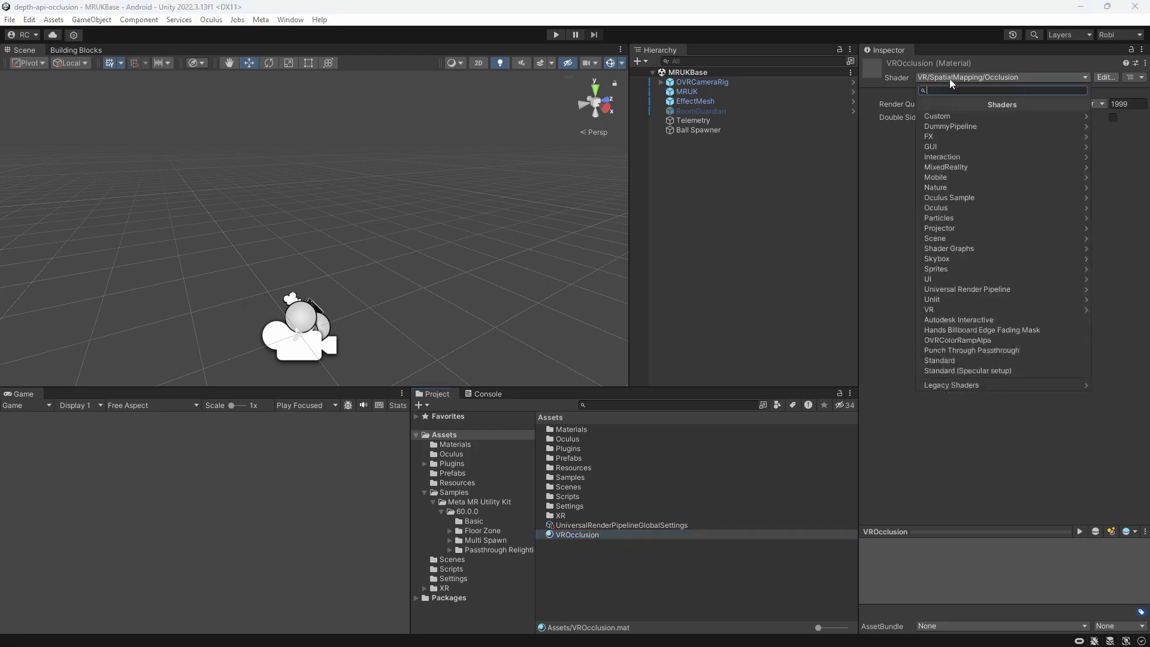
left_click(953, 207)
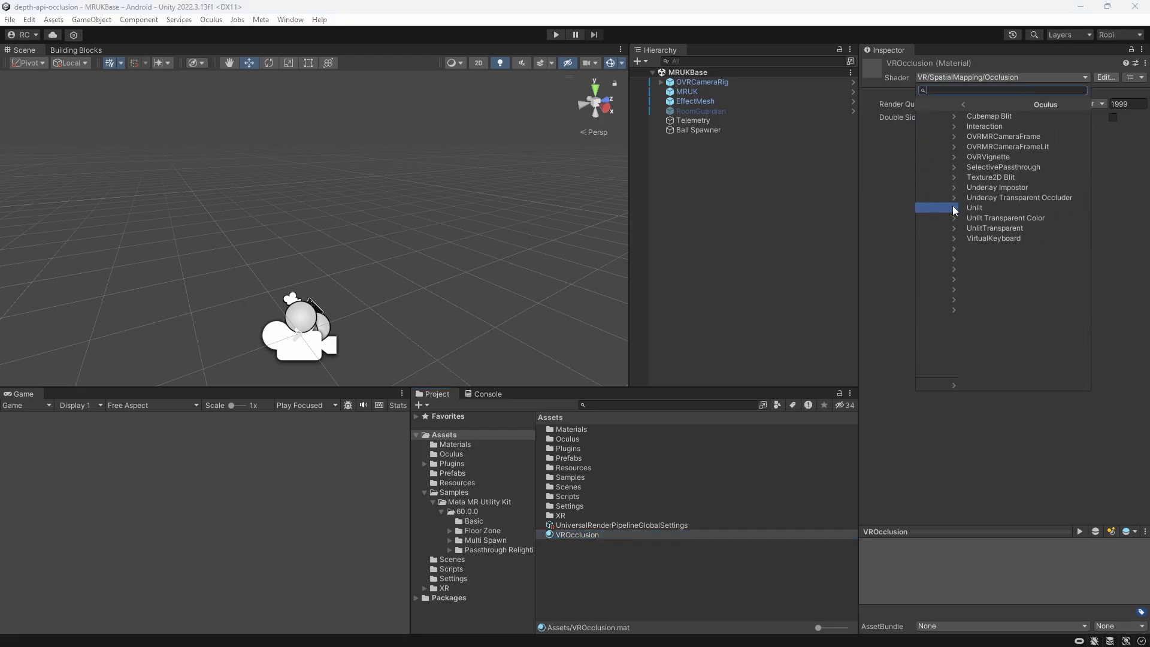
left_click(978, 169)
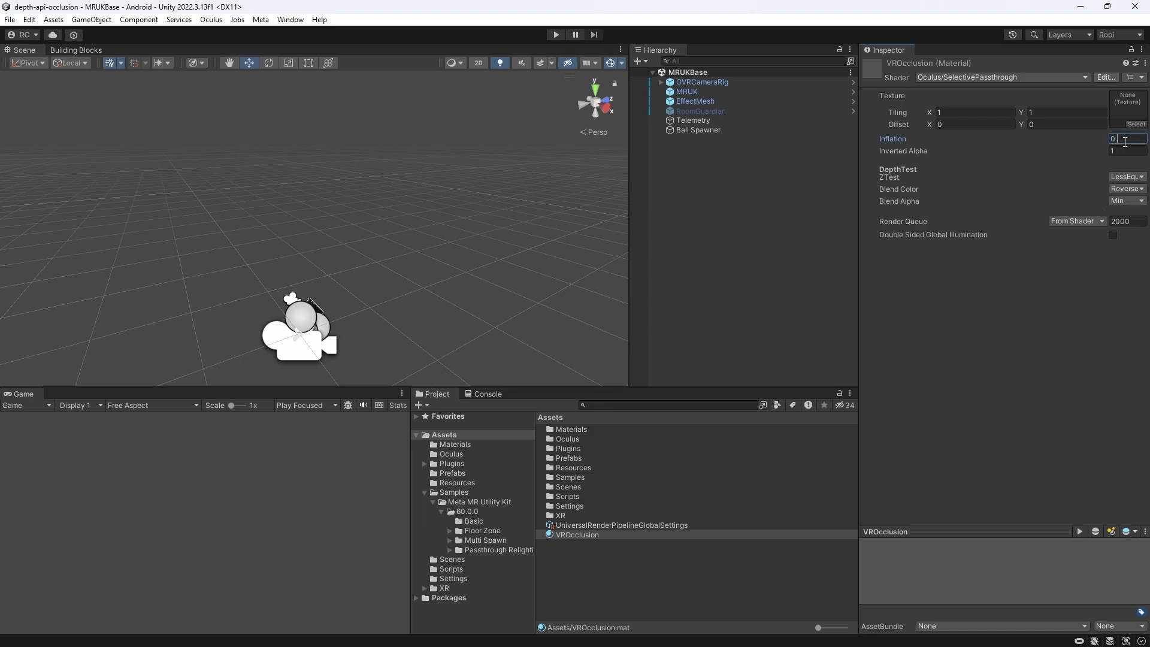
left_click(1131, 189)
left_click(1102, 190)
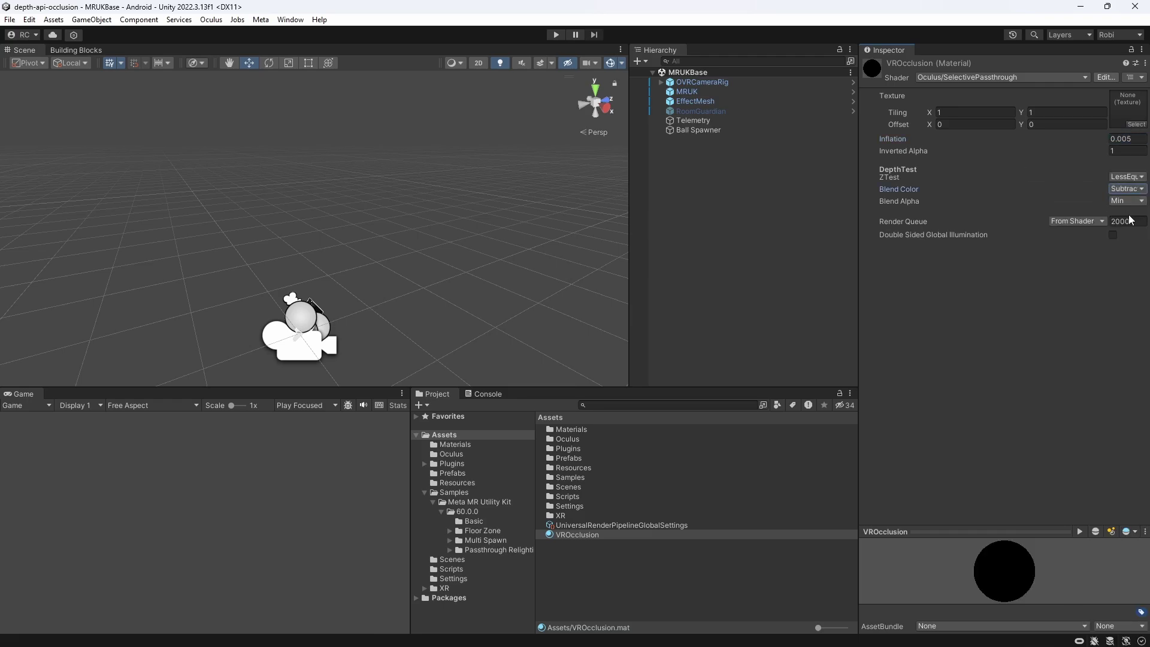
left_click(556, 34)
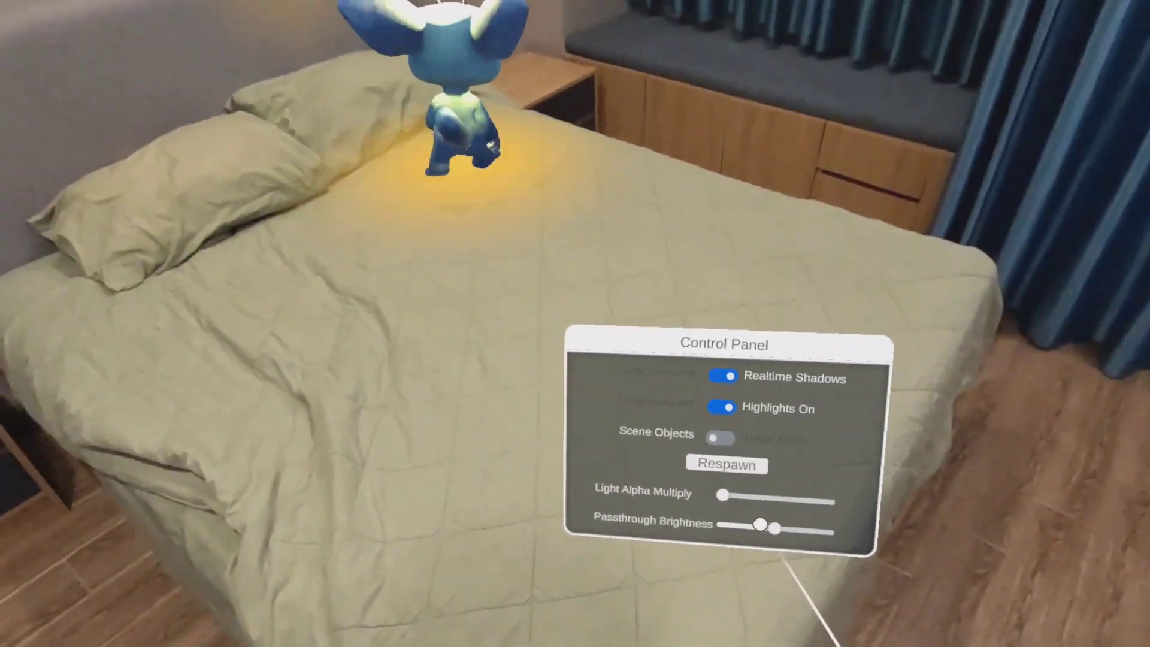
- On the headset Control Panel, lower Passthrough Brightness and raise Light Alpha Multiply
left_click_drag(775, 528, 759, 599)
left_click_drag(732, 557, 728, 614)
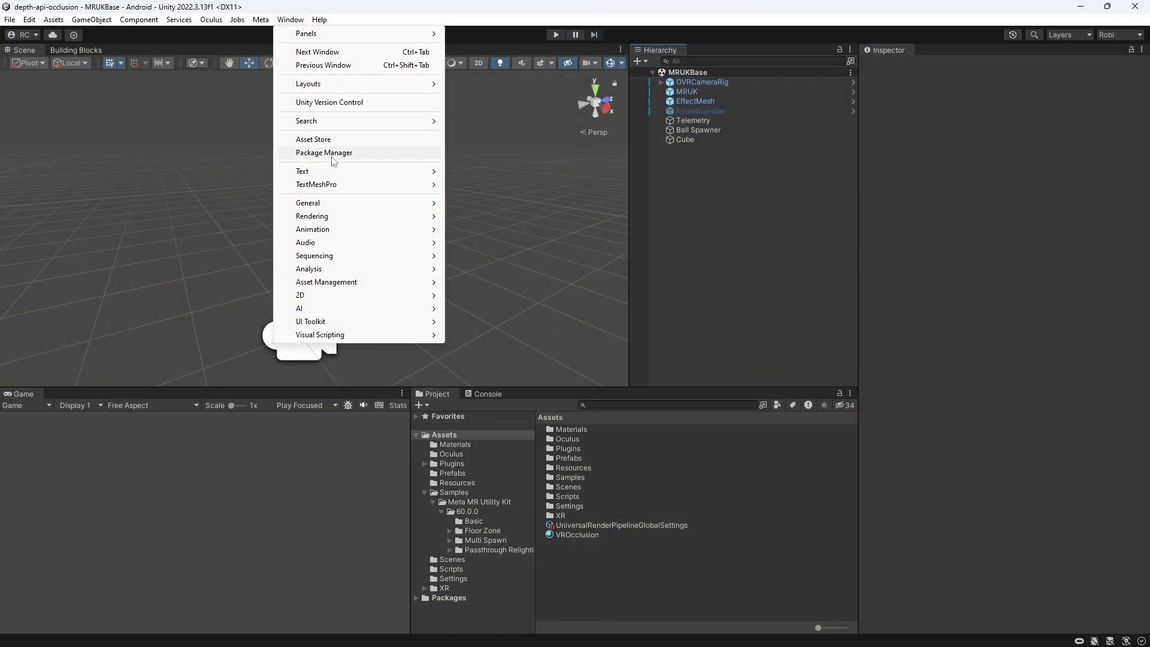
- Browse the project's packages and bring up the Oculus XR Plugin 4.1.2 details
left_click(332, 154)
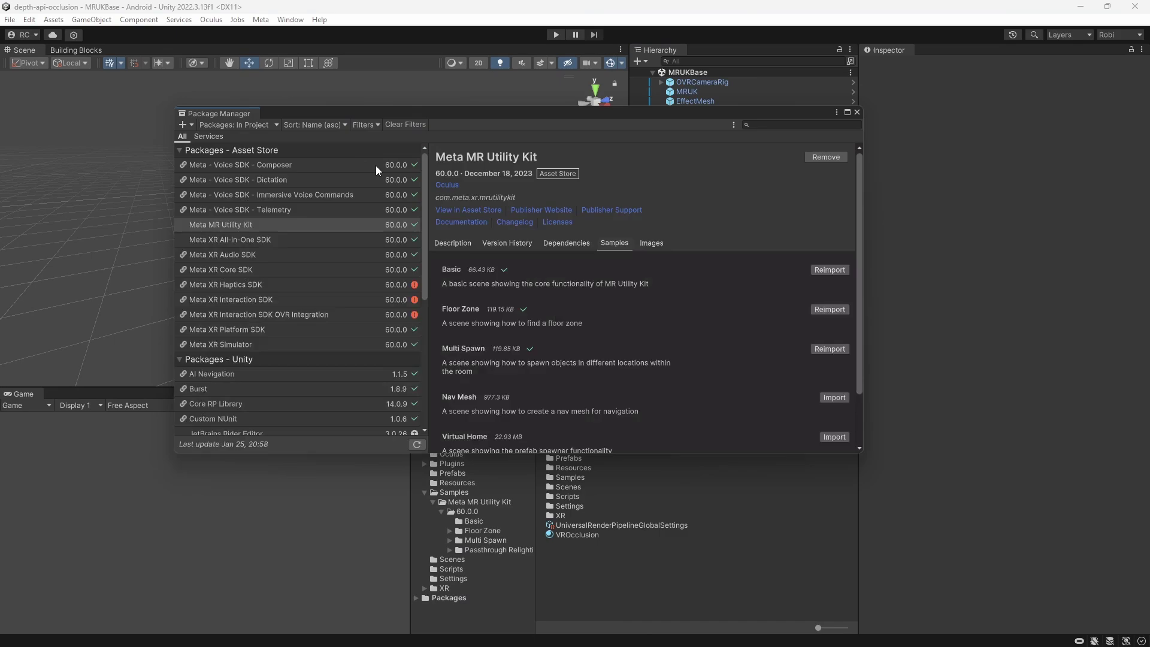
left_click(277, 239)
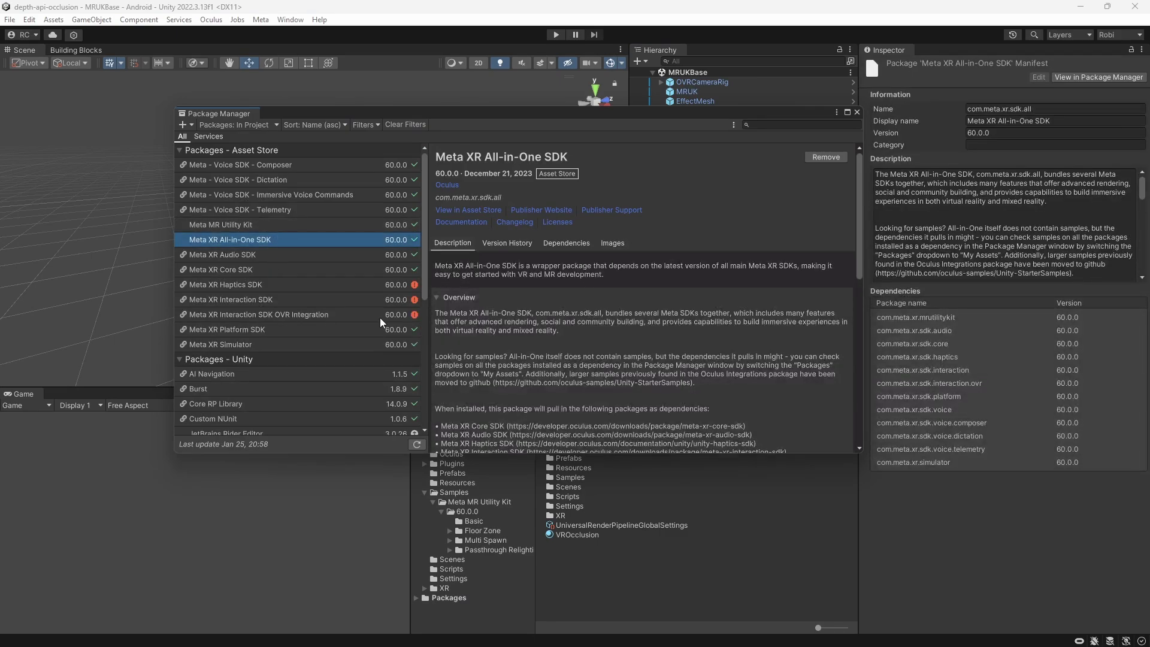
left_click(178, 150)
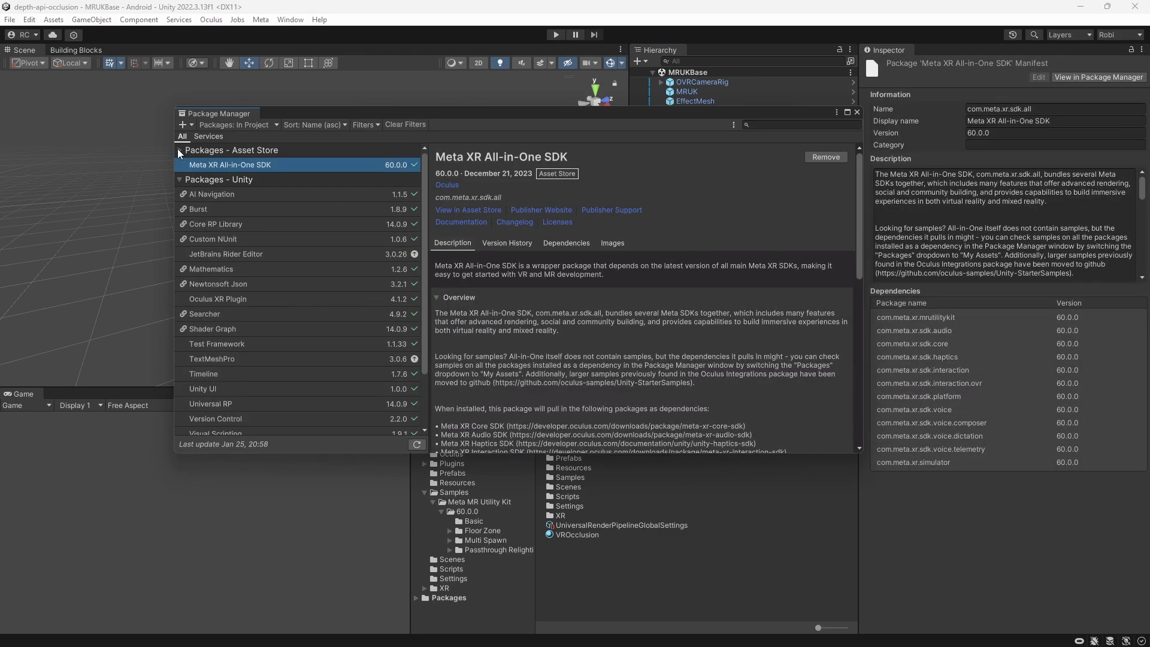
left_click(242, 300)
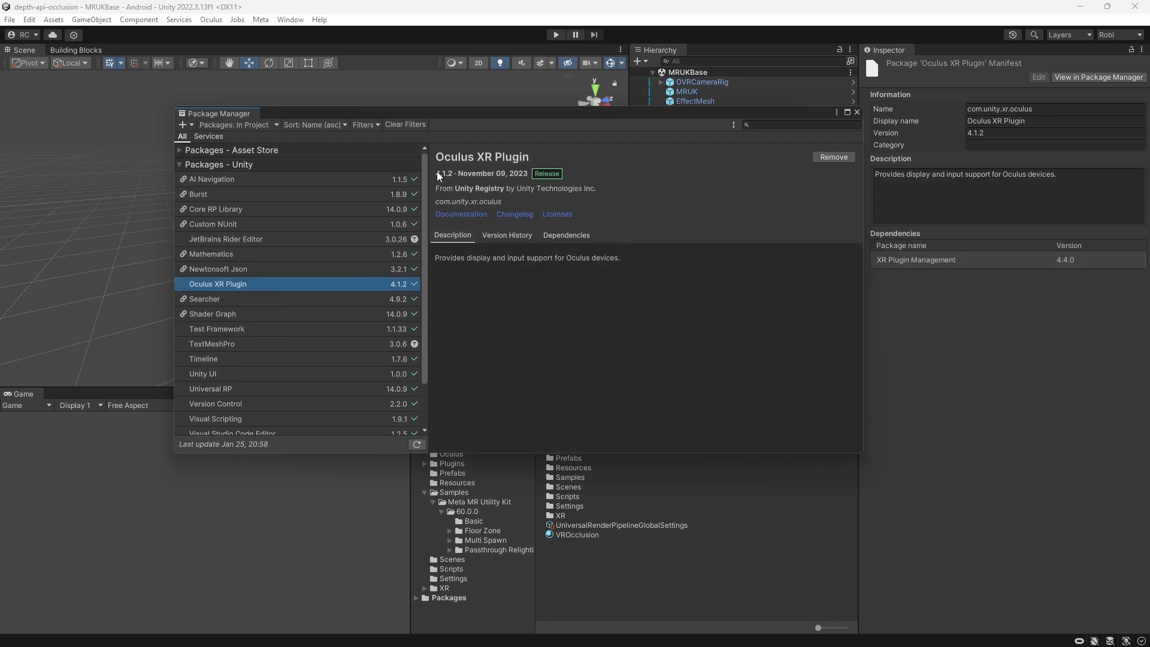
left_click(605, 185)
- Add com.unity.xr.oculus by name at version 4.2.0-exp-env-depth.2
left_click(185, 125)
left_click(281, 177)
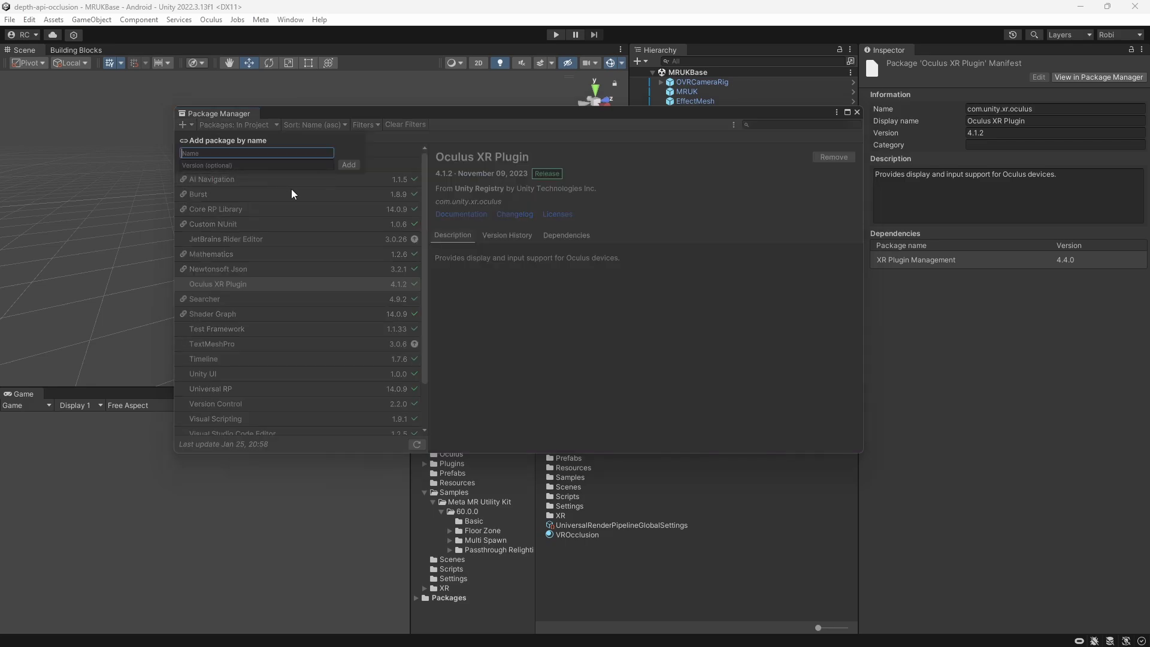
type("com.unity.xr.oculus")
key("Tab")
type("4.2.0-exp-env-depth.2")
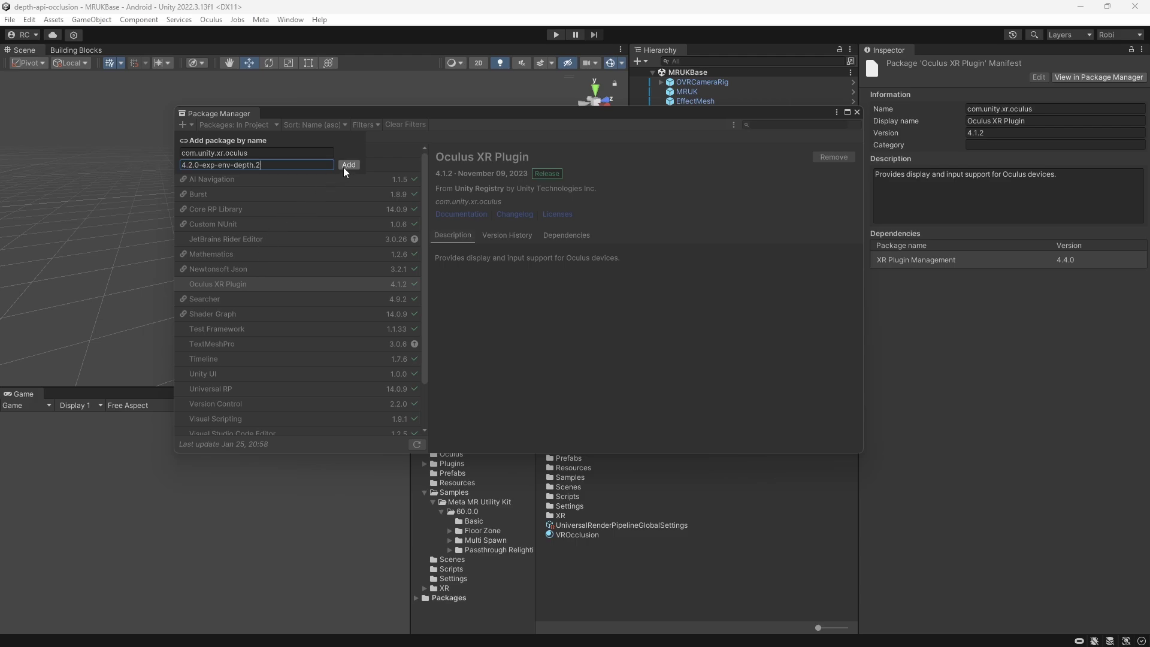
left_click(346, 167)
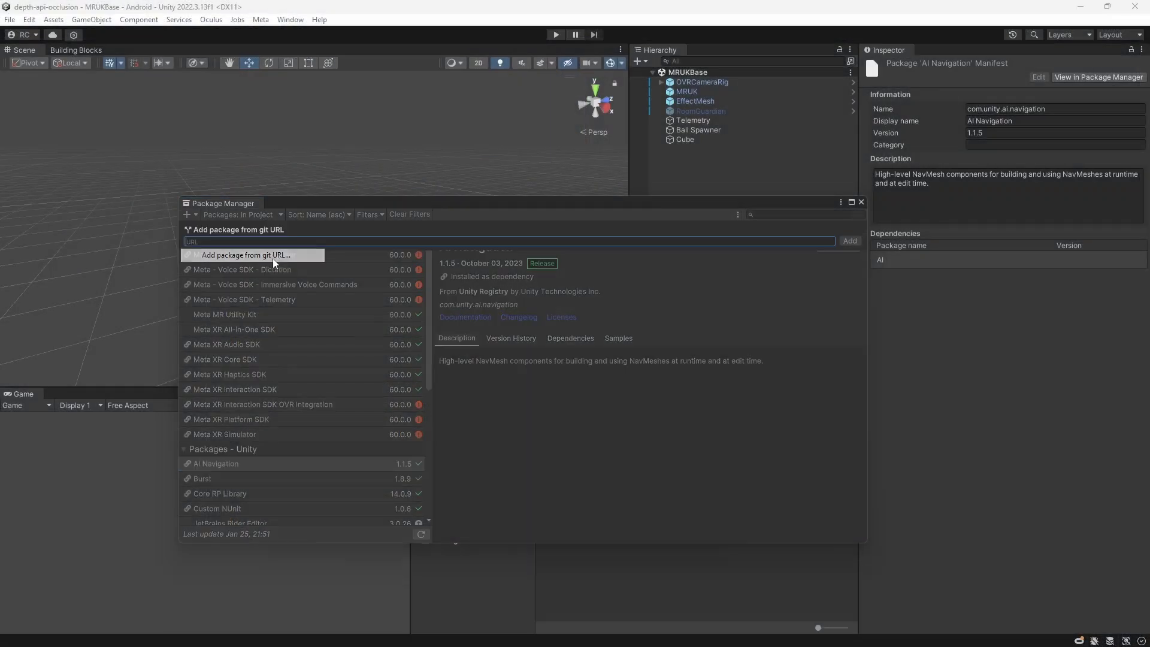
- Install the Depth API and Depth API URP packages from their GitHub git URLs
type("https://github.com/oculus-samples/Unity-DepthAPI.git?path=/Packages/com.meta.xr.depthapi")
key("Return")
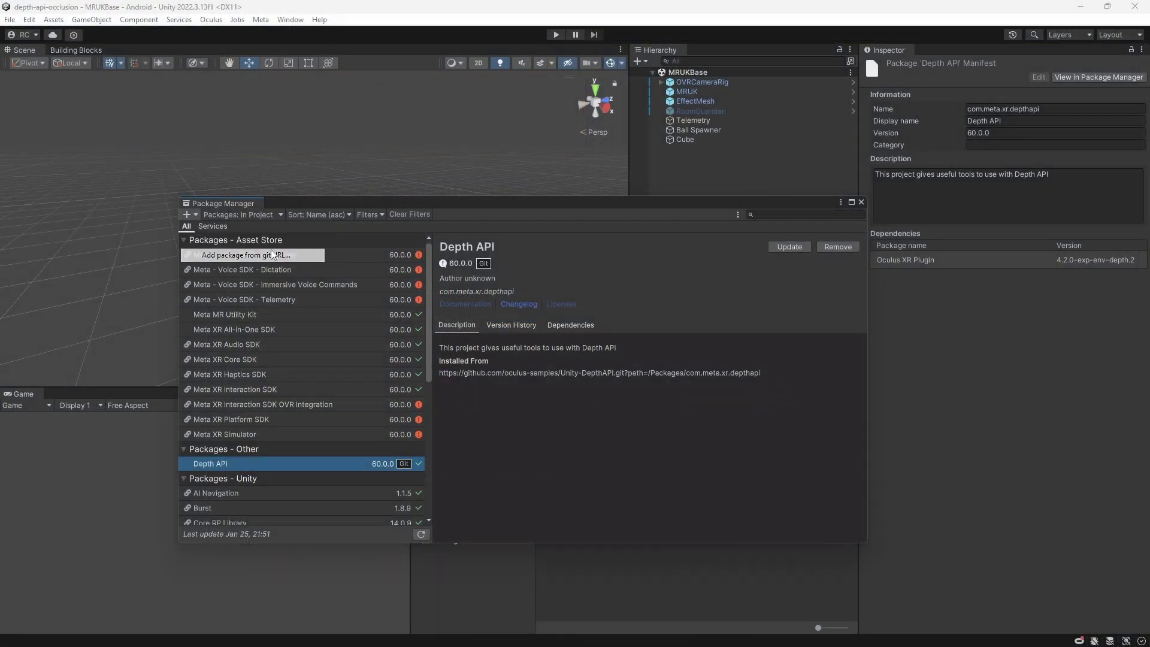
left_click(271, 249)
type("https://github.com/oculus-samples/Unity-DepthAPI.git?path=/Packages/com.meta.xr.depthapi.urp")
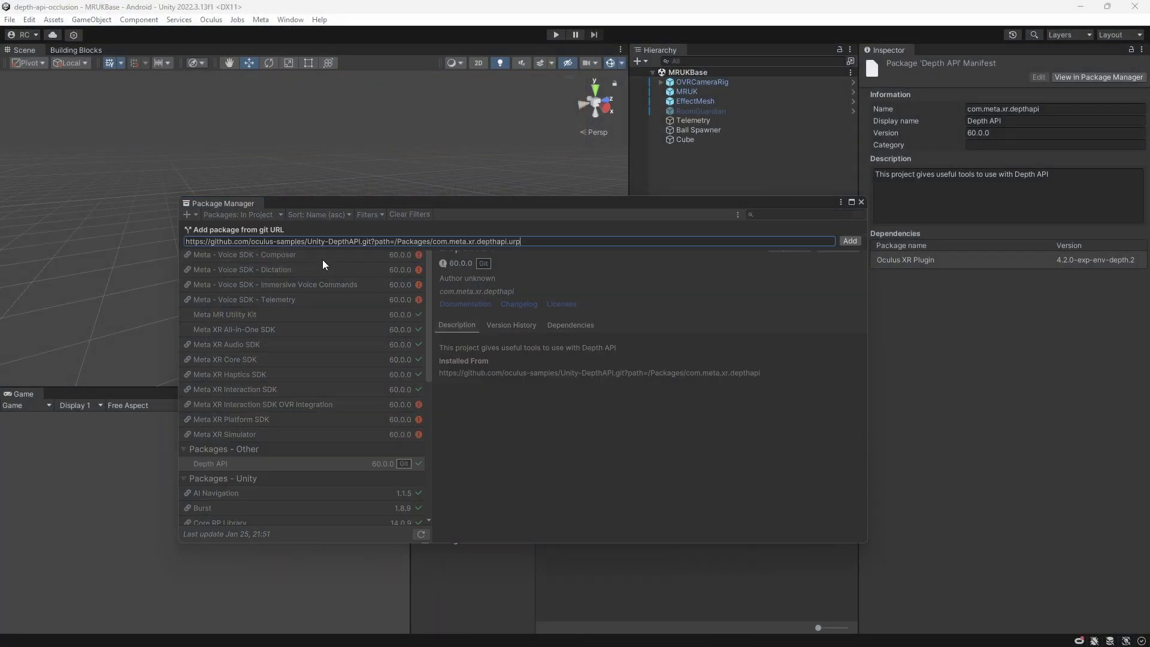
key("Return")
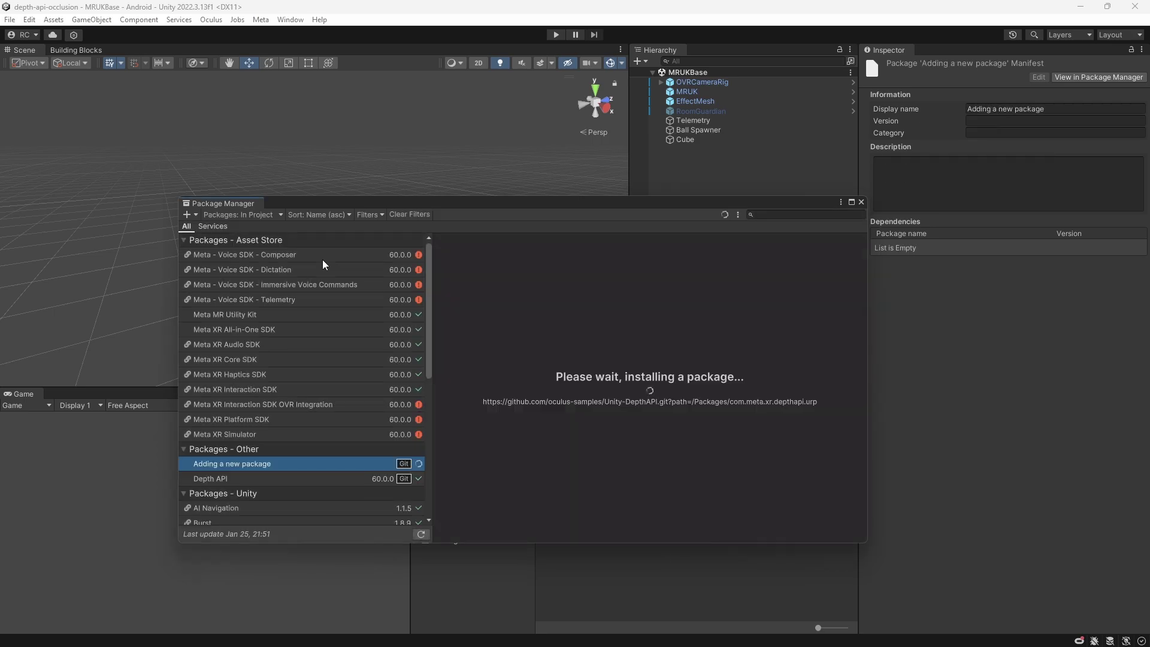
- In the Oculus Project Setup Tool, apply all recommended items and fix the DepthAPI requirement
left_click(861, 202)
left_click(1079, 641)
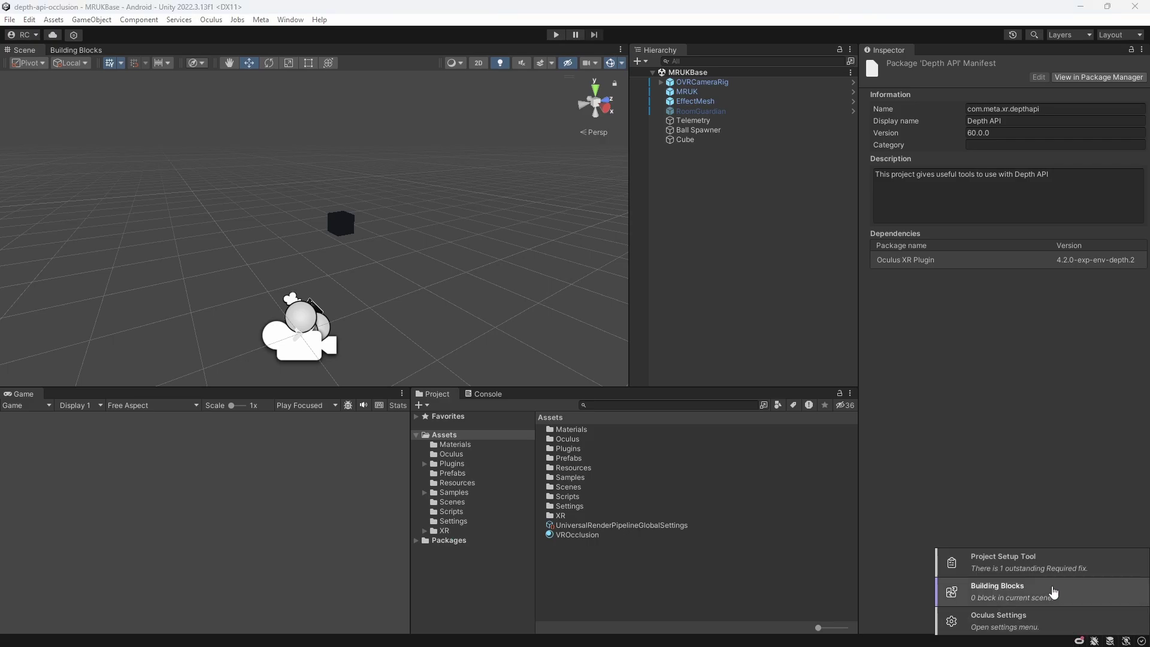
left_click(988, 556)
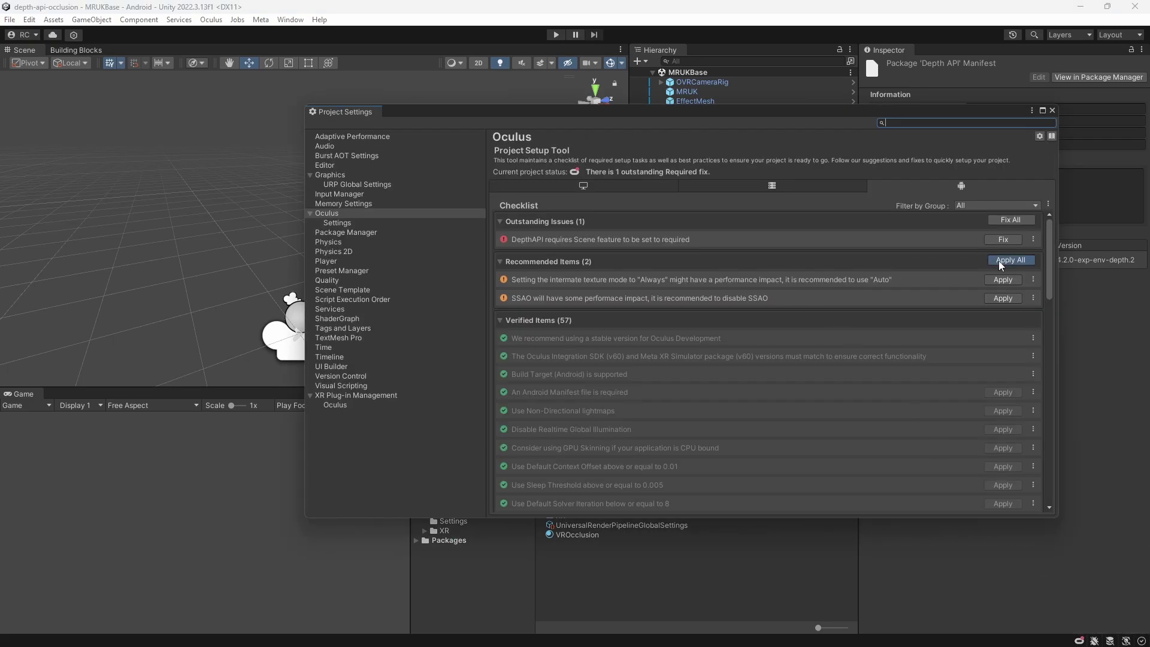
left_click(999, 260)
left_click(998, 221)
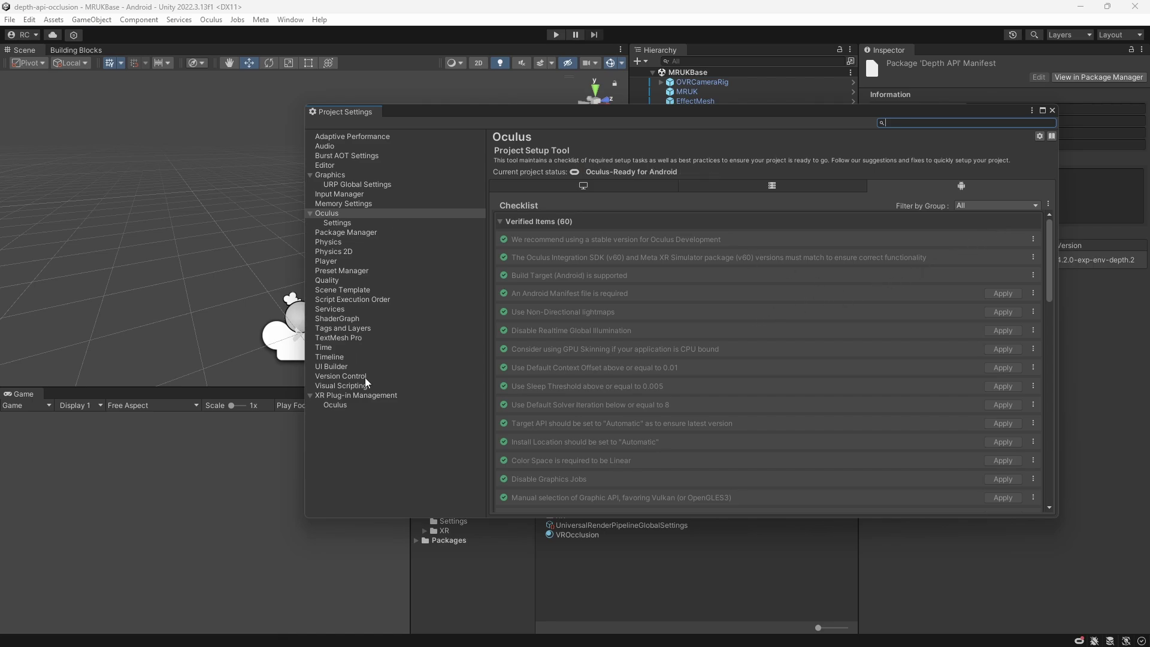
- Remove OpenGLES3 from the Android Graphics APIs so only Vulkan remains
left_click(471, 262)
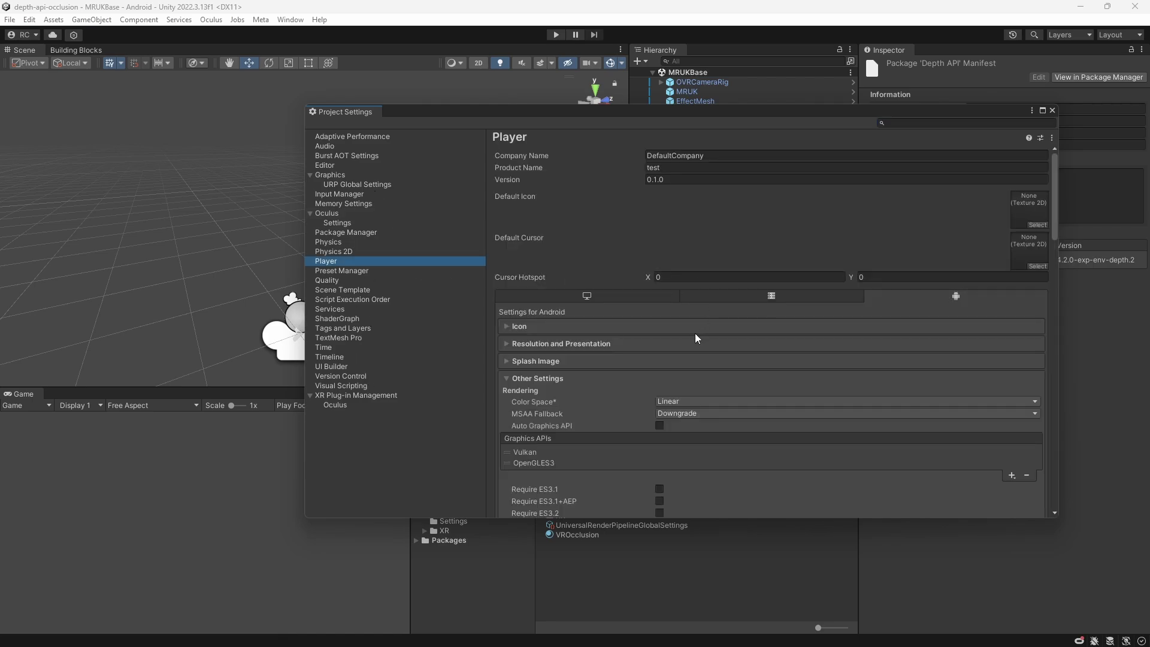
left_click(538, 461)
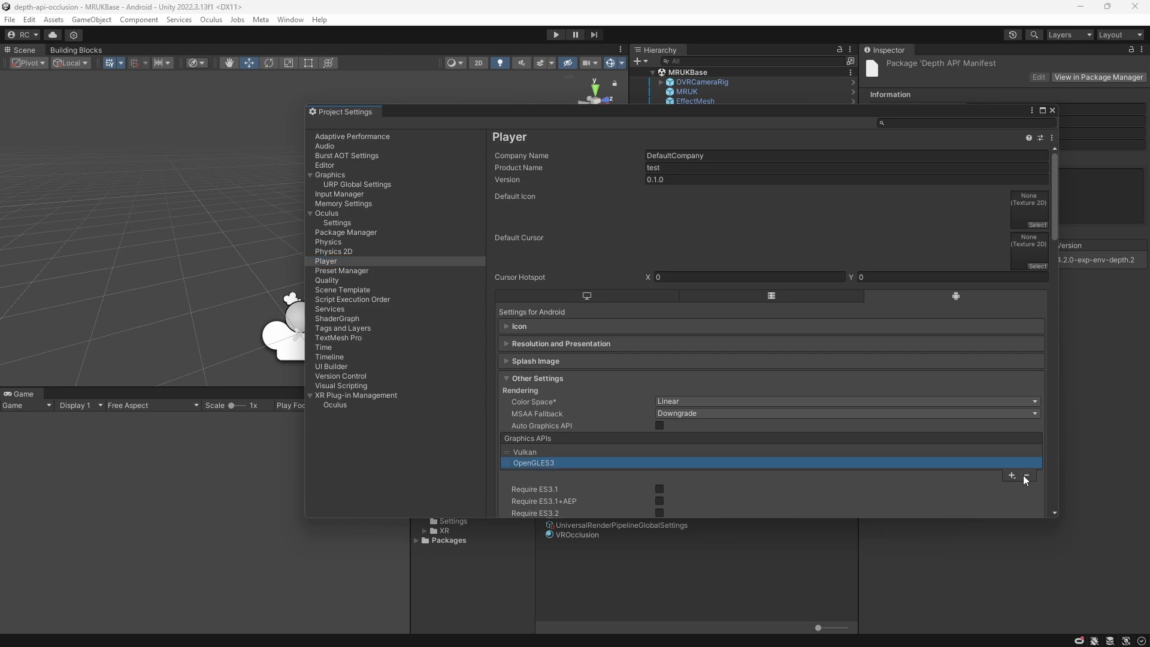
left_click(1026, 476)
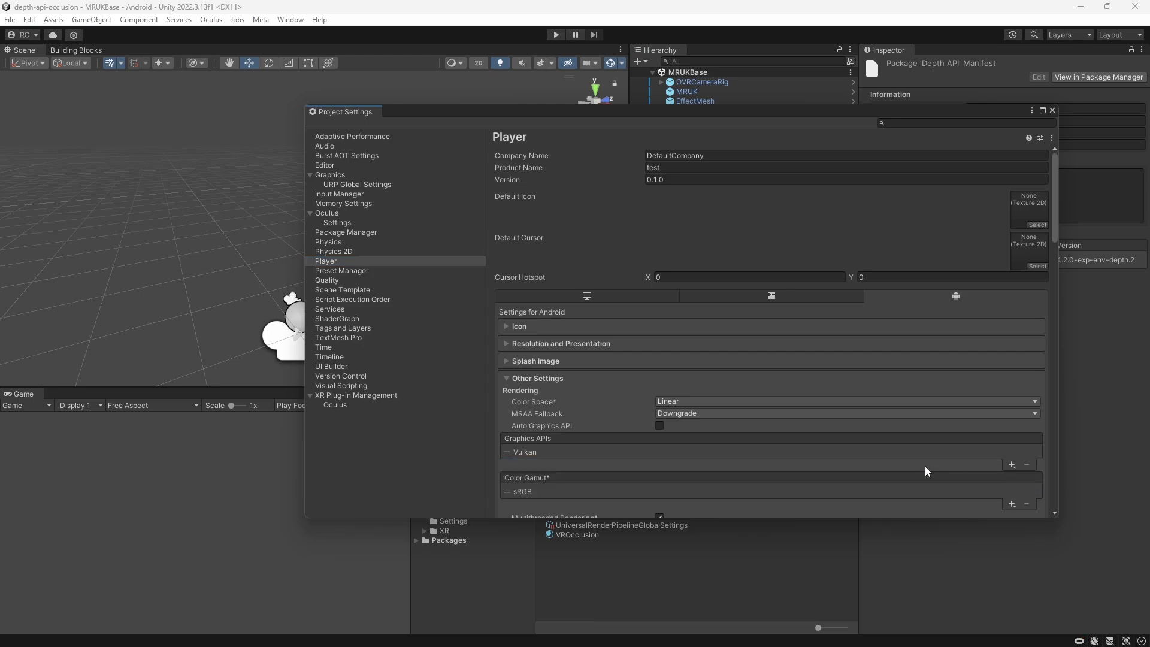
- Find the EnvironmentDepthOcclusion prefab in Packages and drag it into the MRUKBase scene
left_click(1052, 111)
left_click(779, 82)
scroll(1131, 310, "down", 15)
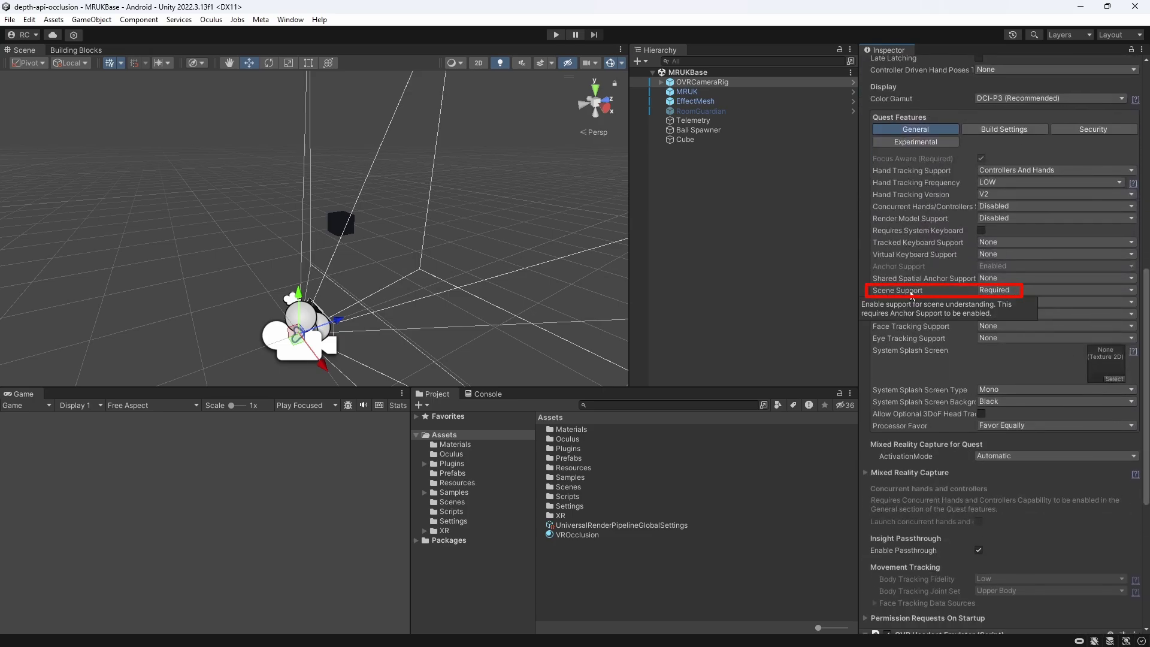
left_click(617, 410)
type("environemn")
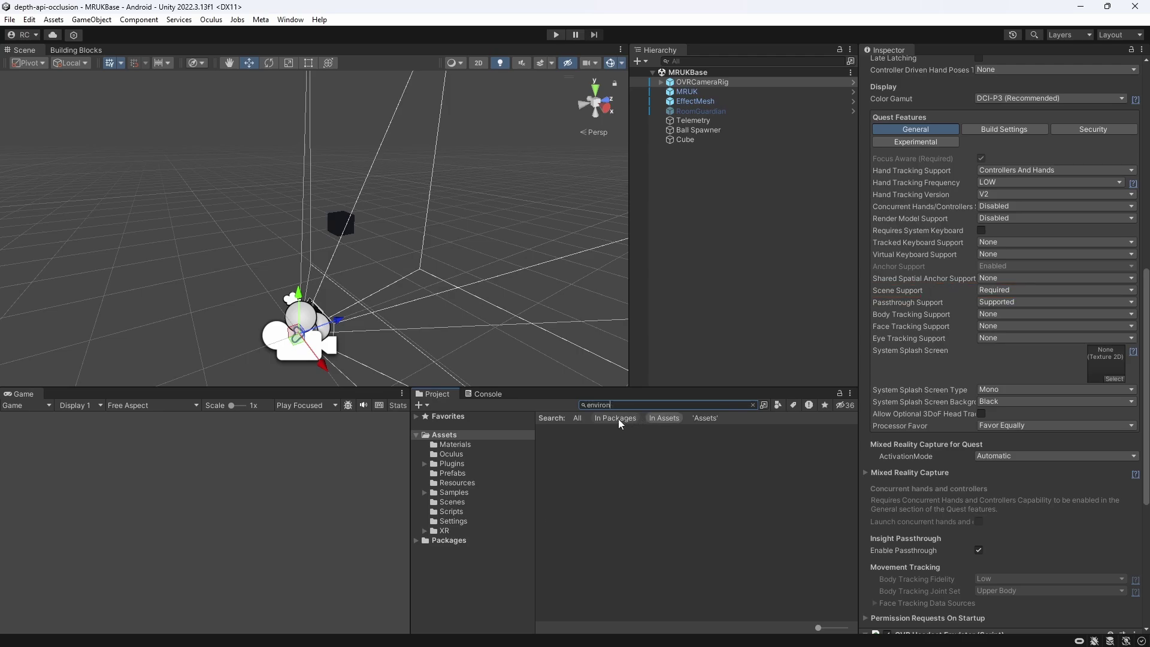
left_click(617, 418)
left_click_drag(617, 572, 742, 211)
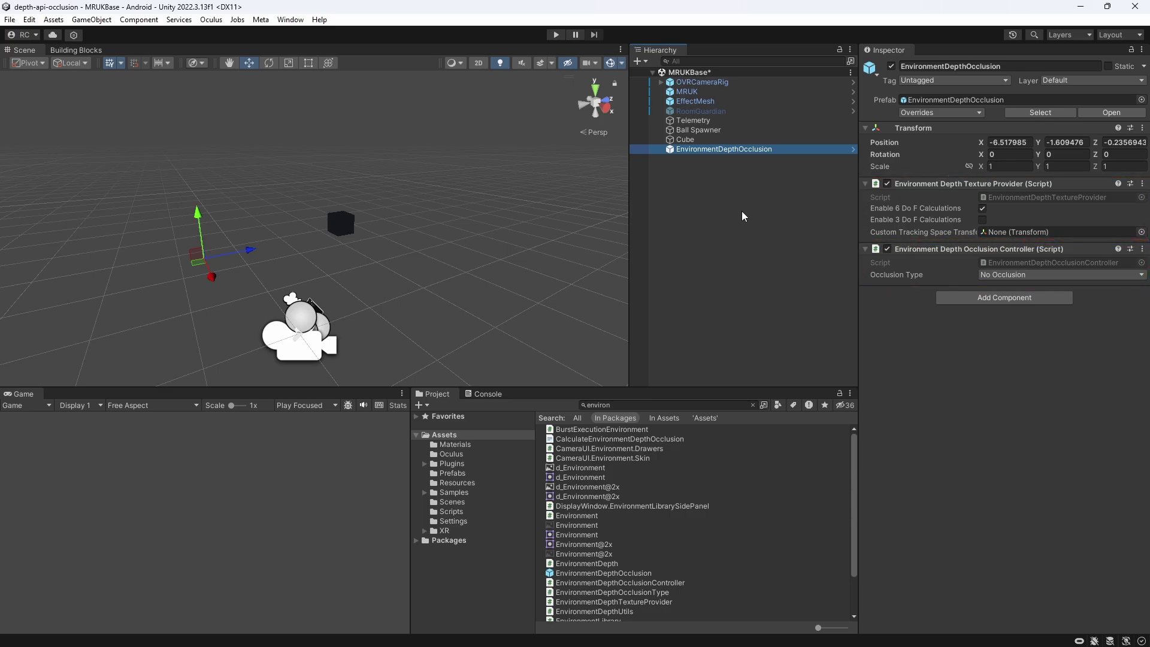
- Save the scene and set the Occlusion Type to Soft Occlusion
key("ctrl+s")
left_click(1021, 274)
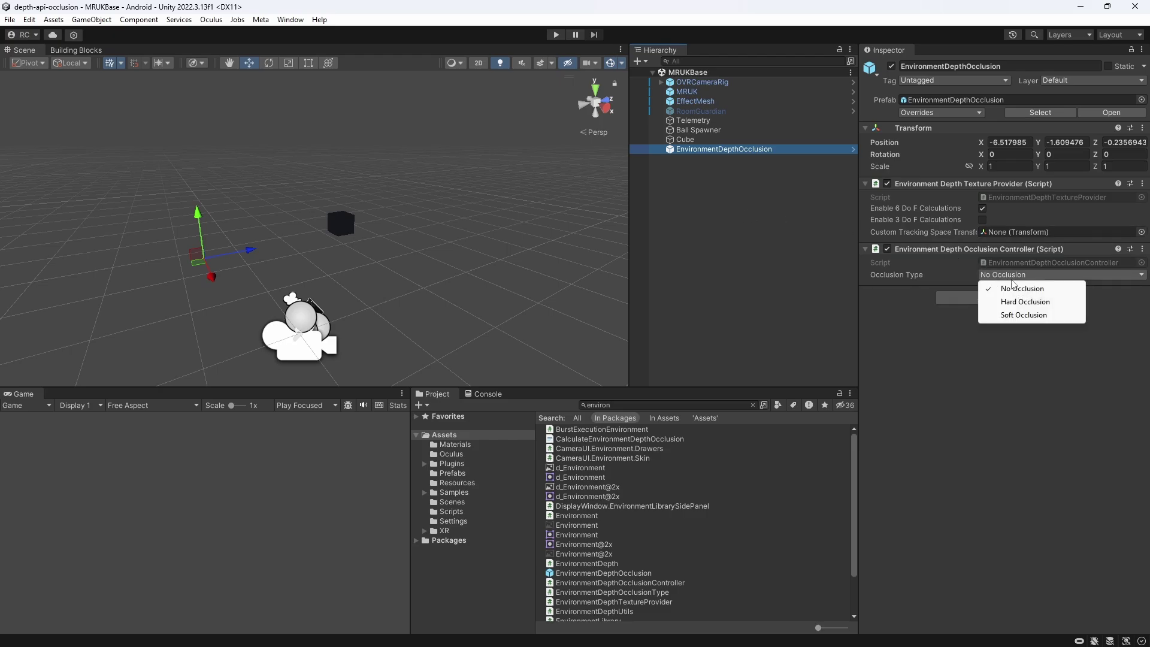
left_click(1019, 315)
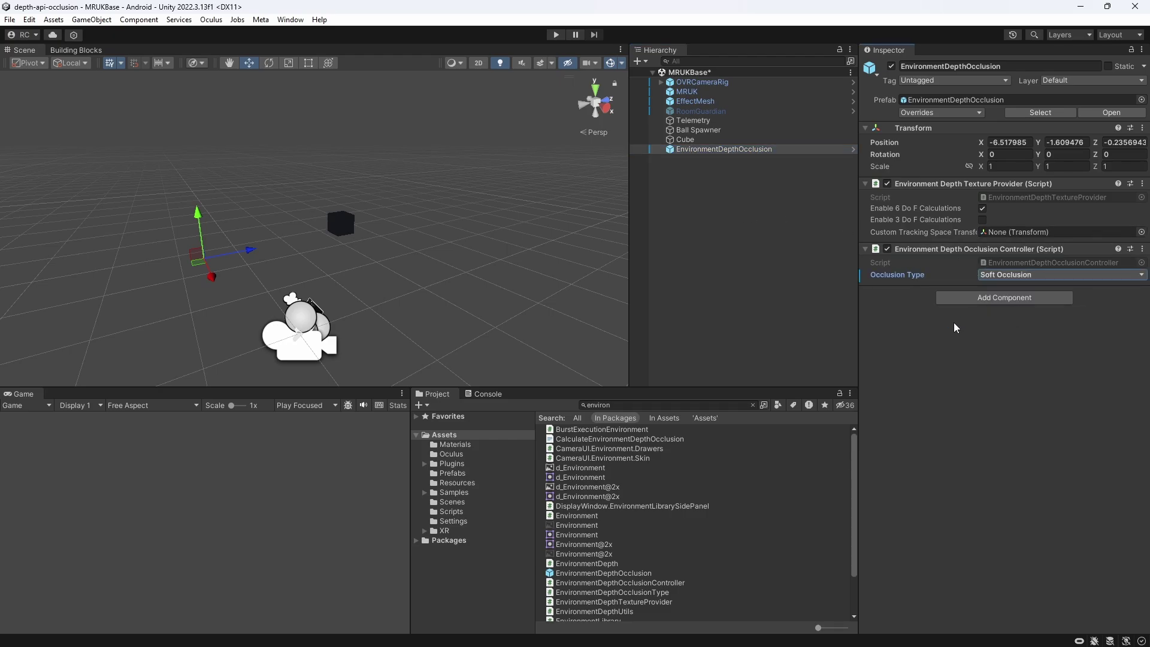
- Add the Grabbable Item block from the Building Blocks catalogue
left_click(84, 51)
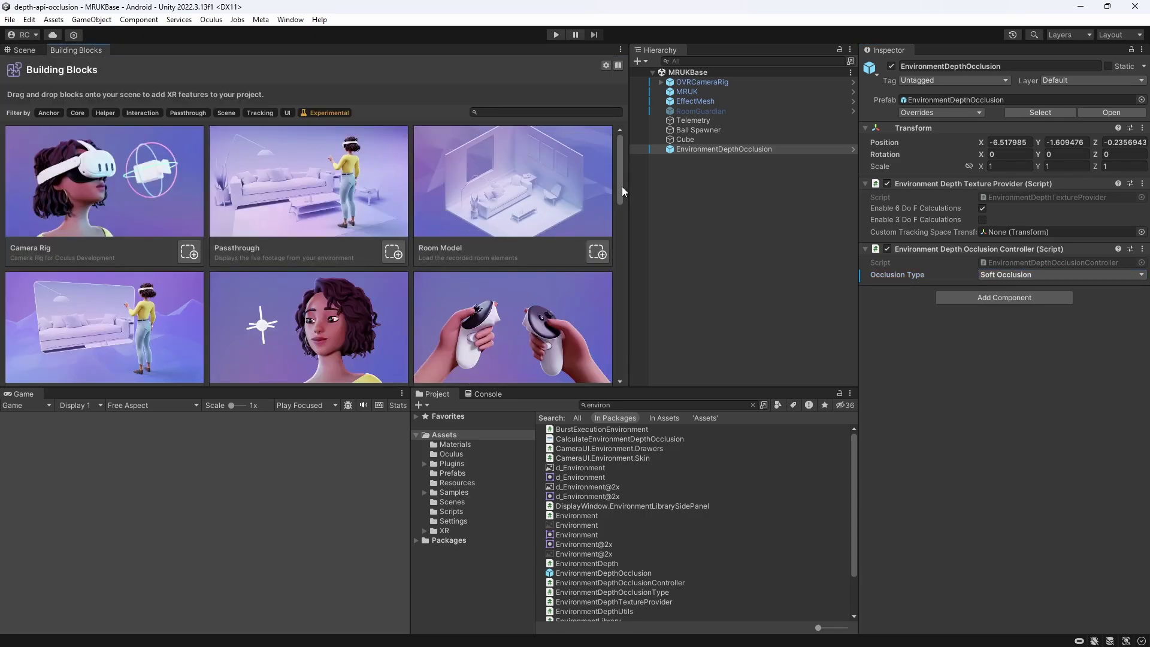
left_click_drag(622, 186, 619, 282)
left_click(598, 280)
left_click(611, 426)
- Move the new building blocks below OVRCameraRig, then delete the old OVRCameraRig
left_click_drag(724, 159, 725, 84, "ctrl")
left_click(725, 82)
key("Delete")
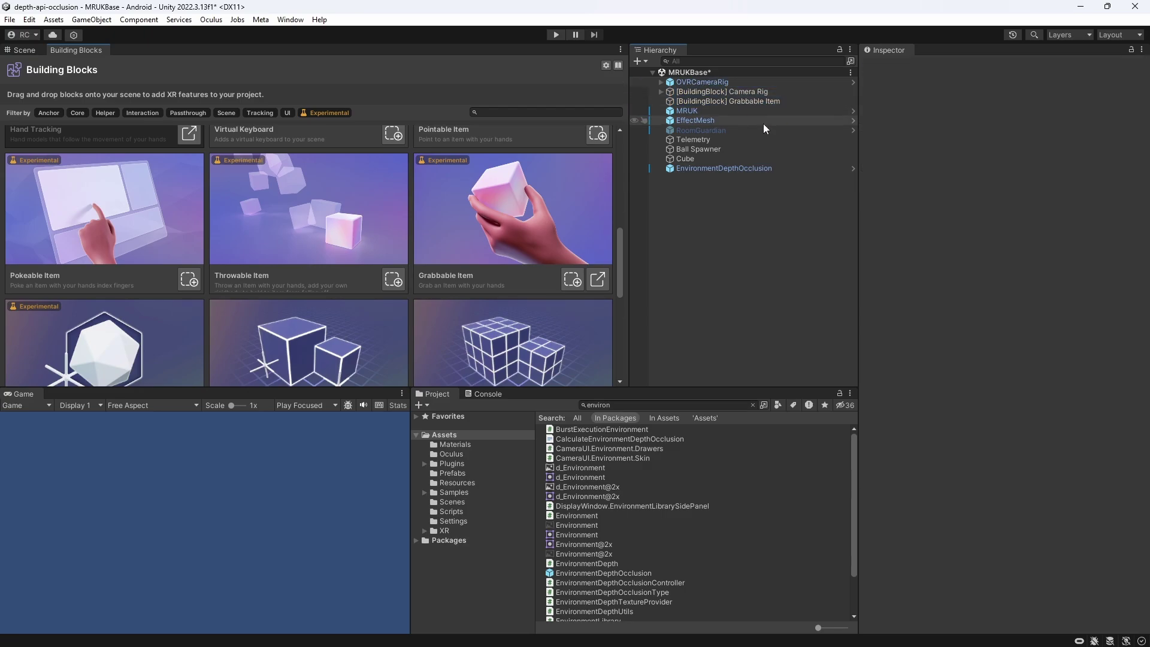
left_click(748, 91)
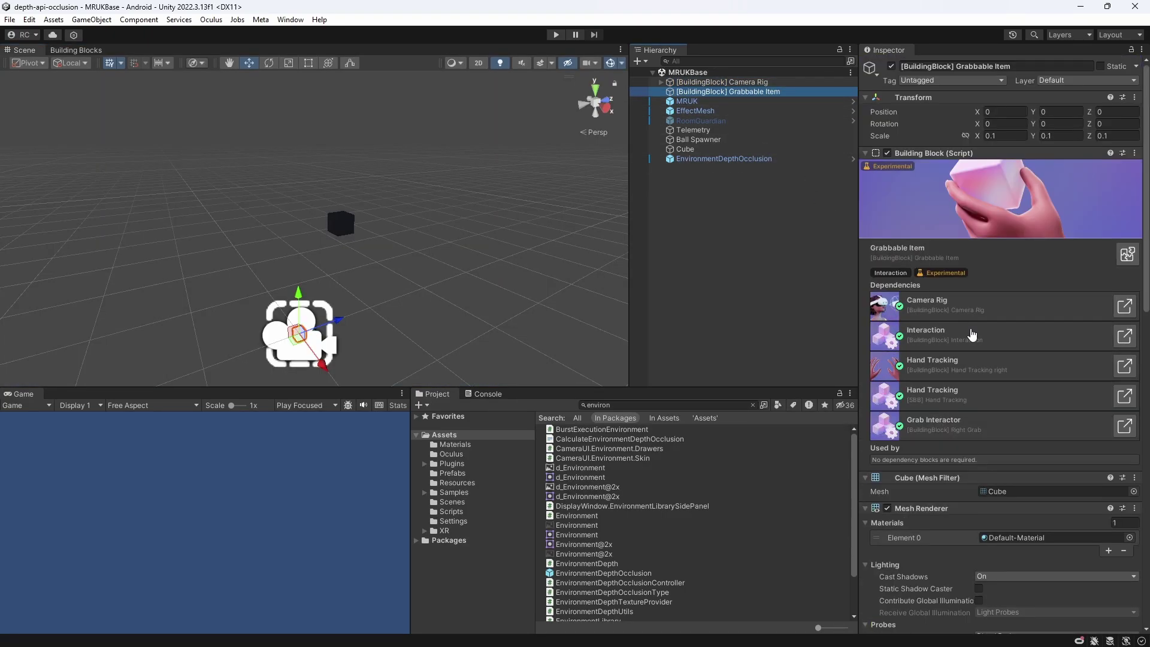
scroll(908, 352, "down", 5)
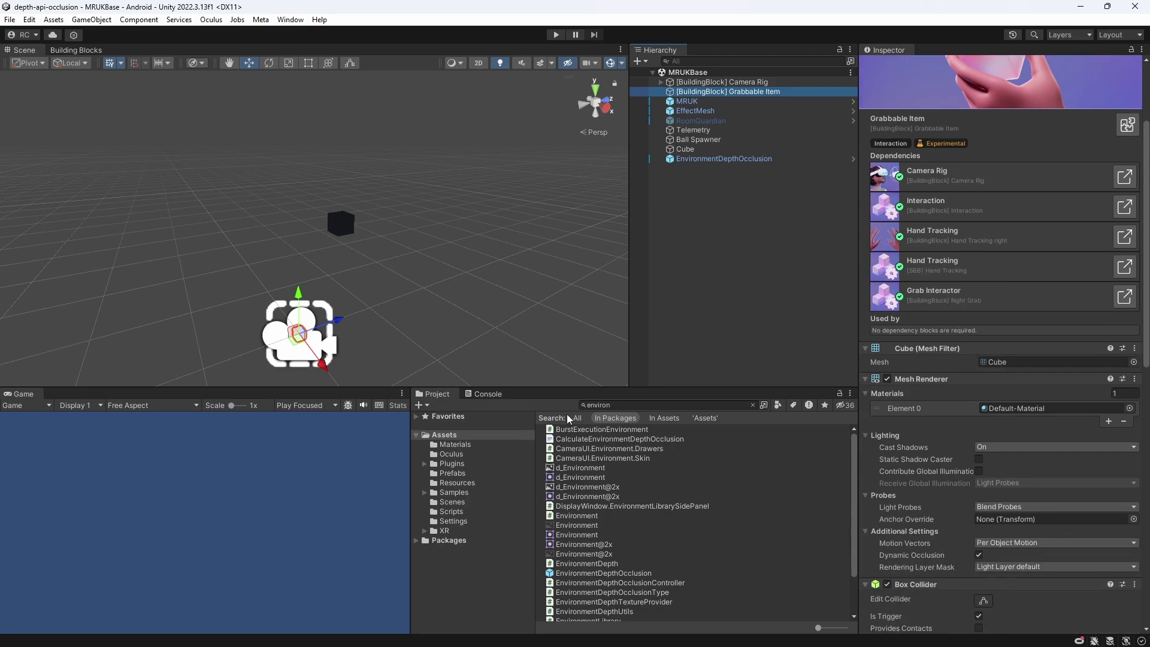
- Assign the VROcclusion material to the grabbable cube and set its shader to Meta/Depth/URP/Occlusion Lit
left_click(753, 404)
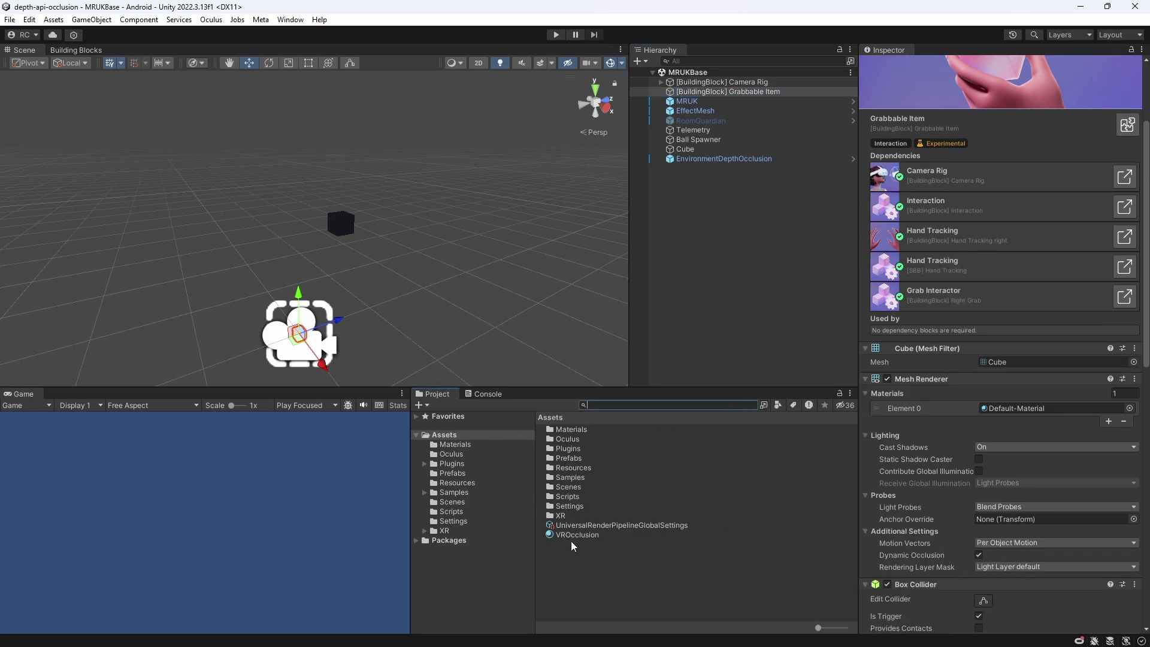
left_click_drag(572, 535, 1019, 407)
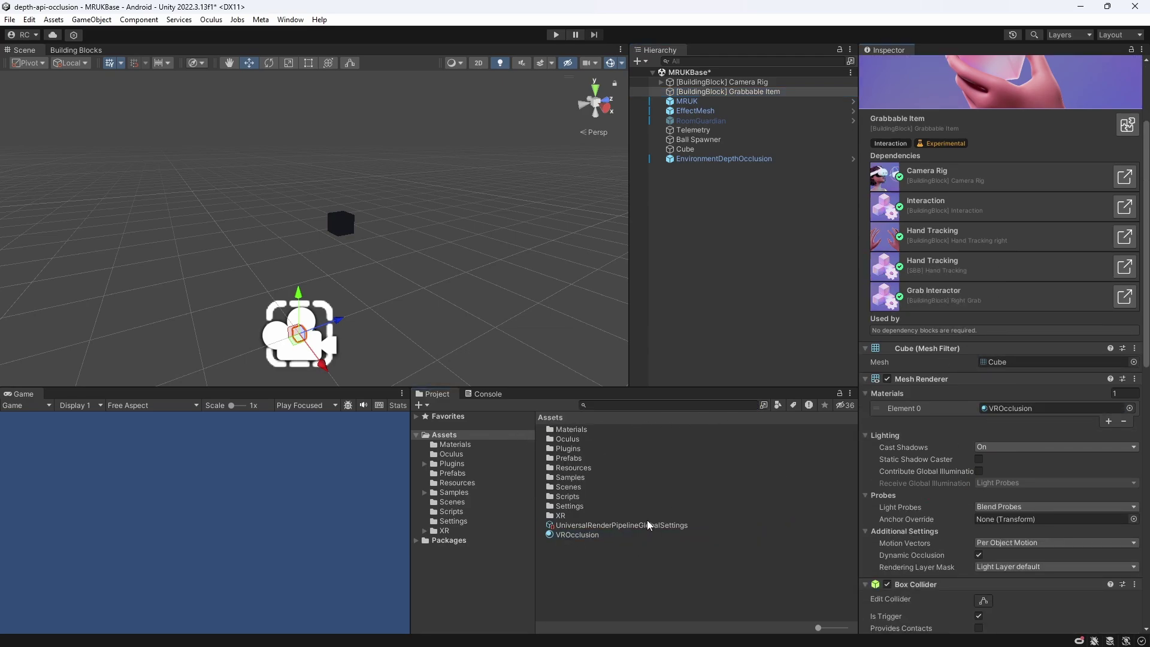
left_click(593, 534)
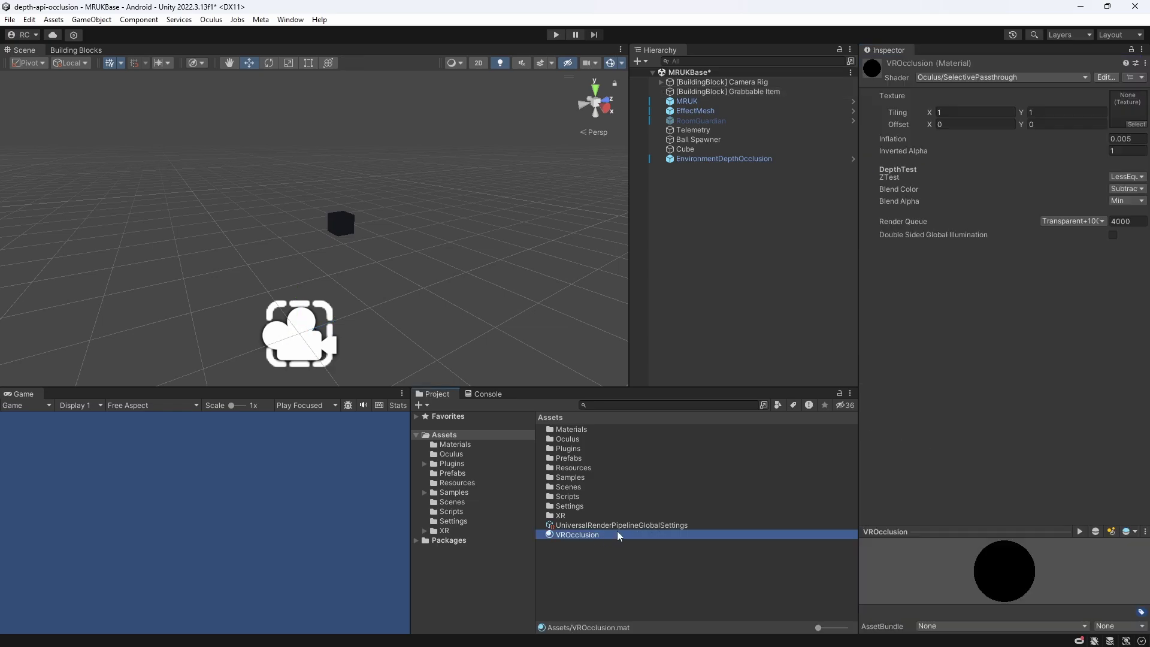
left_click(959, 78)
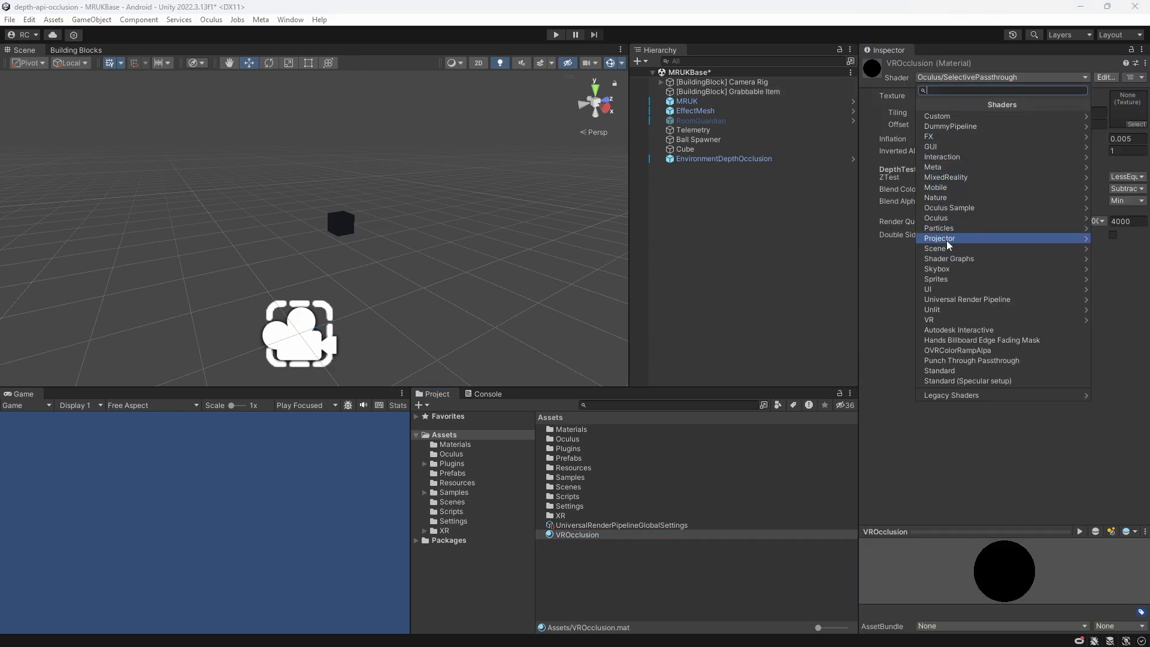
left_click(938, 167)
left_click(947, 115)
left_click(947, 121)
left_click(967, 127)
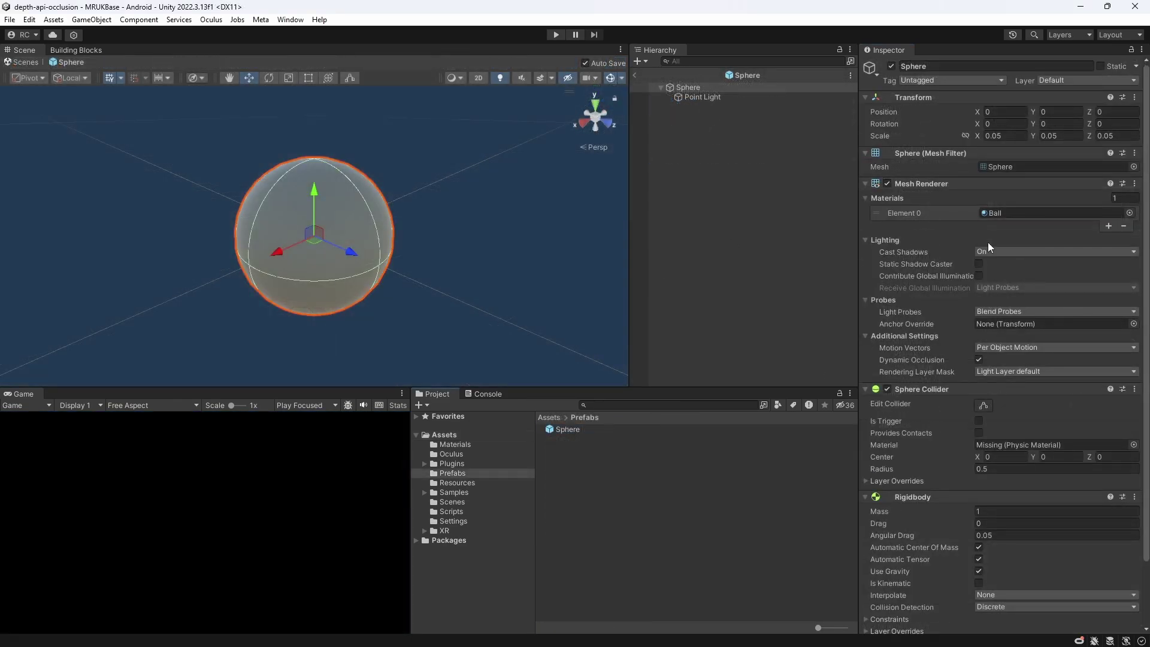
- Set the Ball material's shader to Meta/Depth/URP/Occlusion Lit as well
left_click(455, 444)
left_click(584, 429)
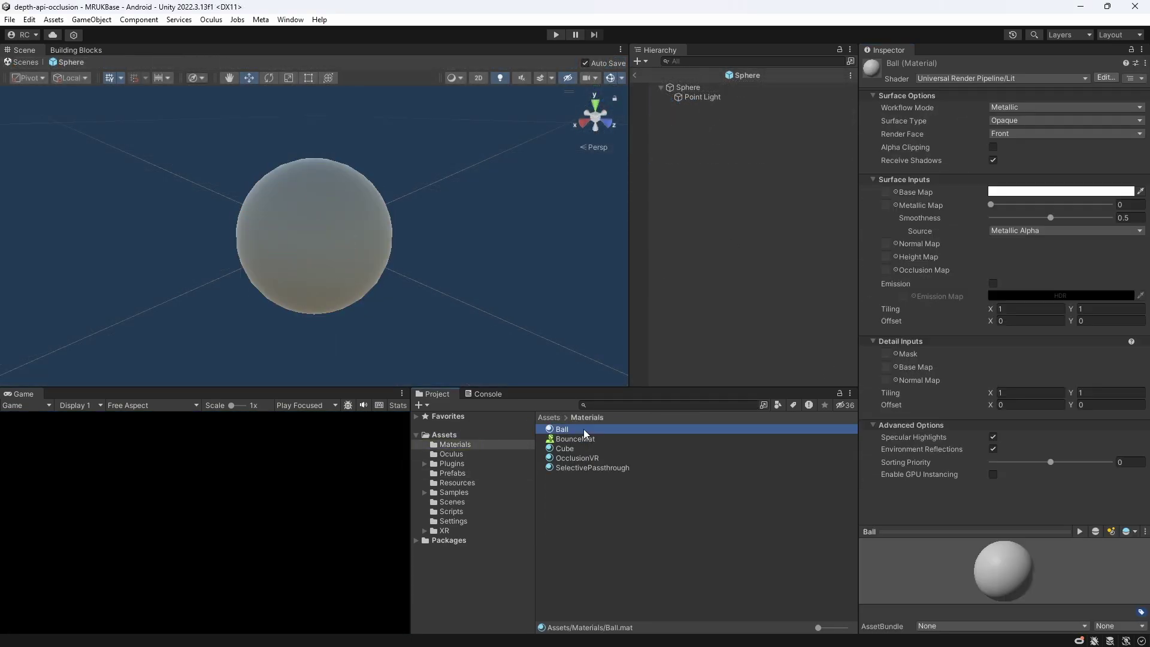
left_click(1003, 79)
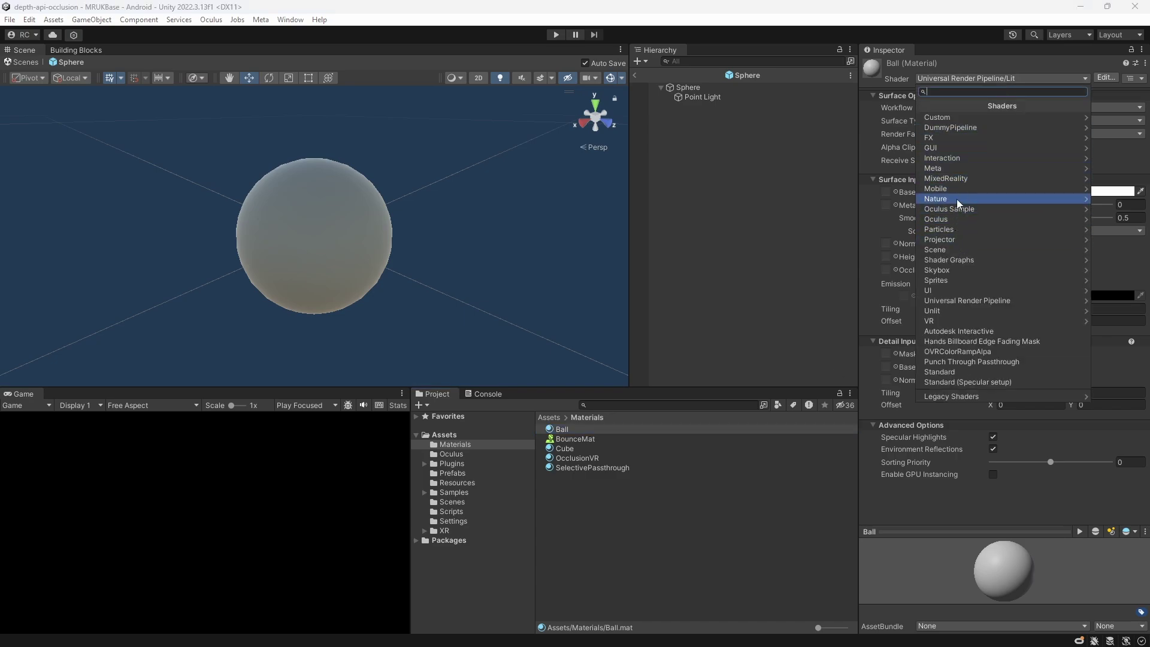
left_click(959, 167)
left_click(969, 117)
left_click(961, 120)
left_click(965, 130)
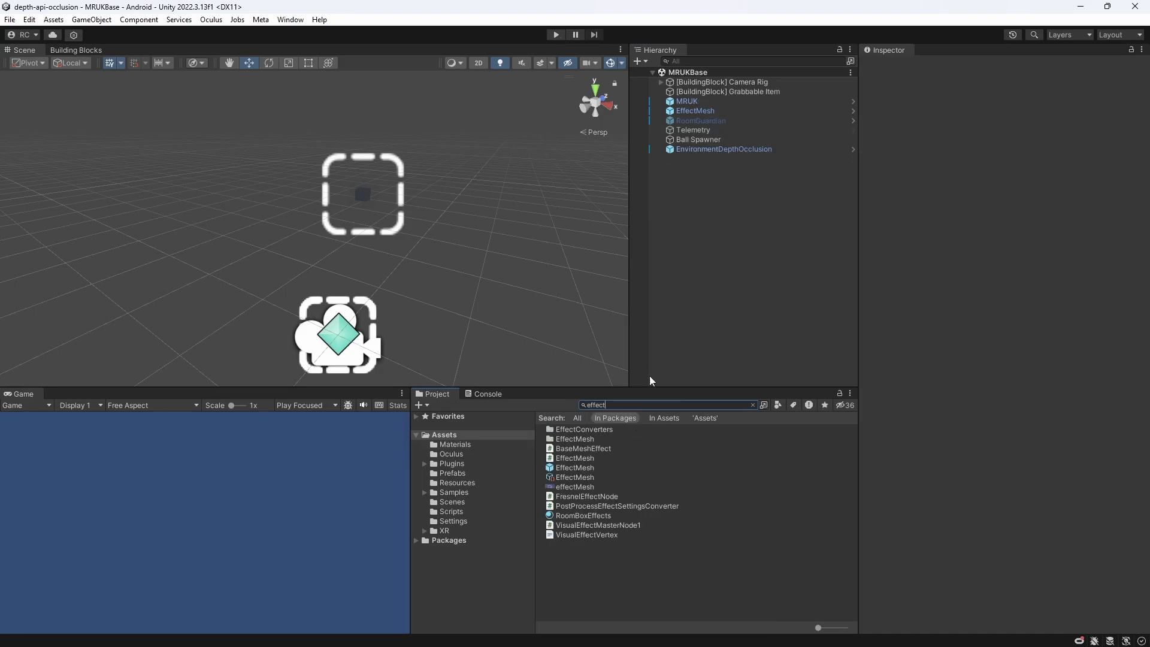
- Assign RoomBoxEffects as the EffectMesh object's Mesh Material
left_click(695, 111)
left_click_drag(584, 516, 1012, 211)
left_click_drag(1013, 210, 1018, 209)
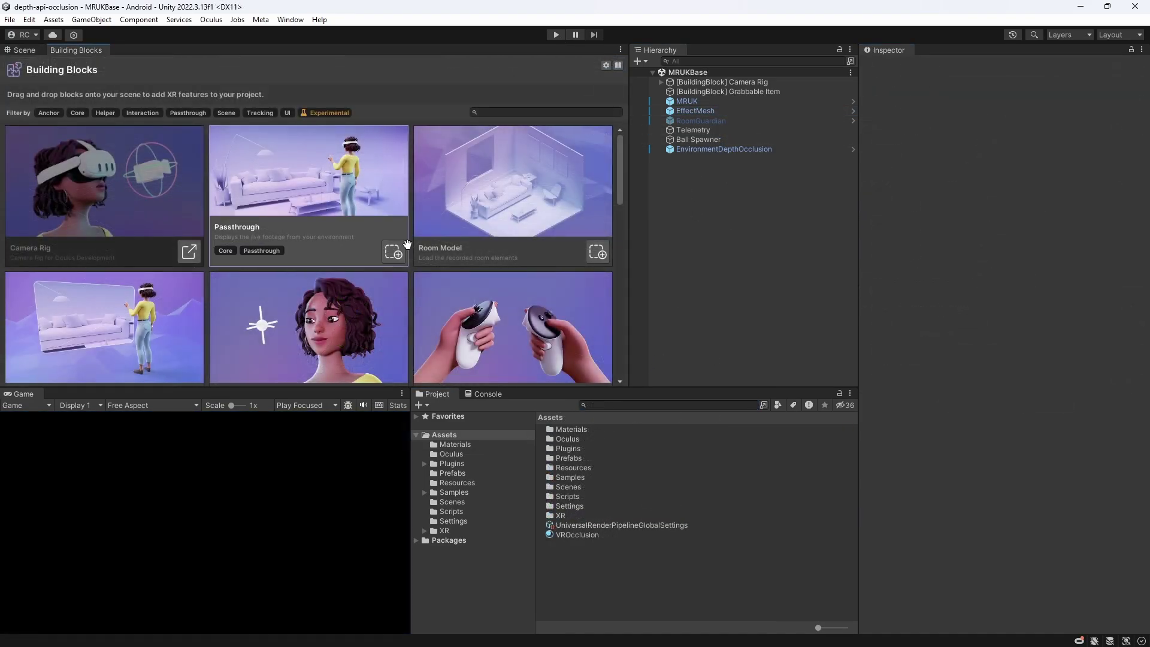
- Add the Passthrough block directly under Camera Rig and run the scene in play mode
left_click_drag(393, 252, 702, 180)
left_click_drag(746, 91, 739, 94)
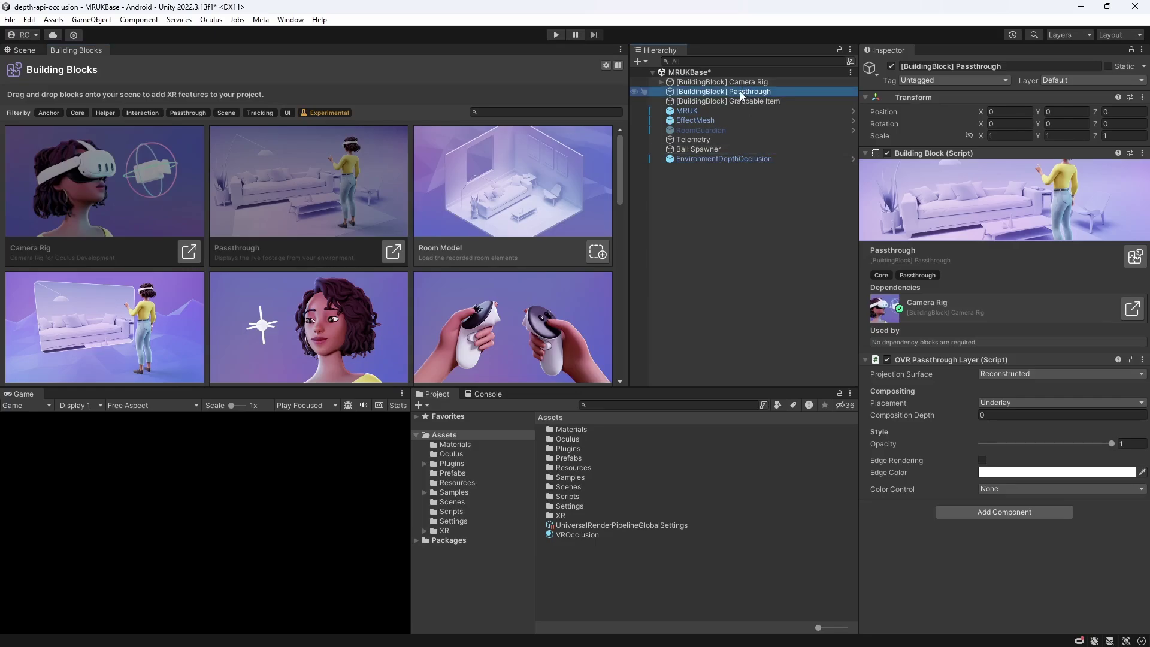
left_click(25, 49)
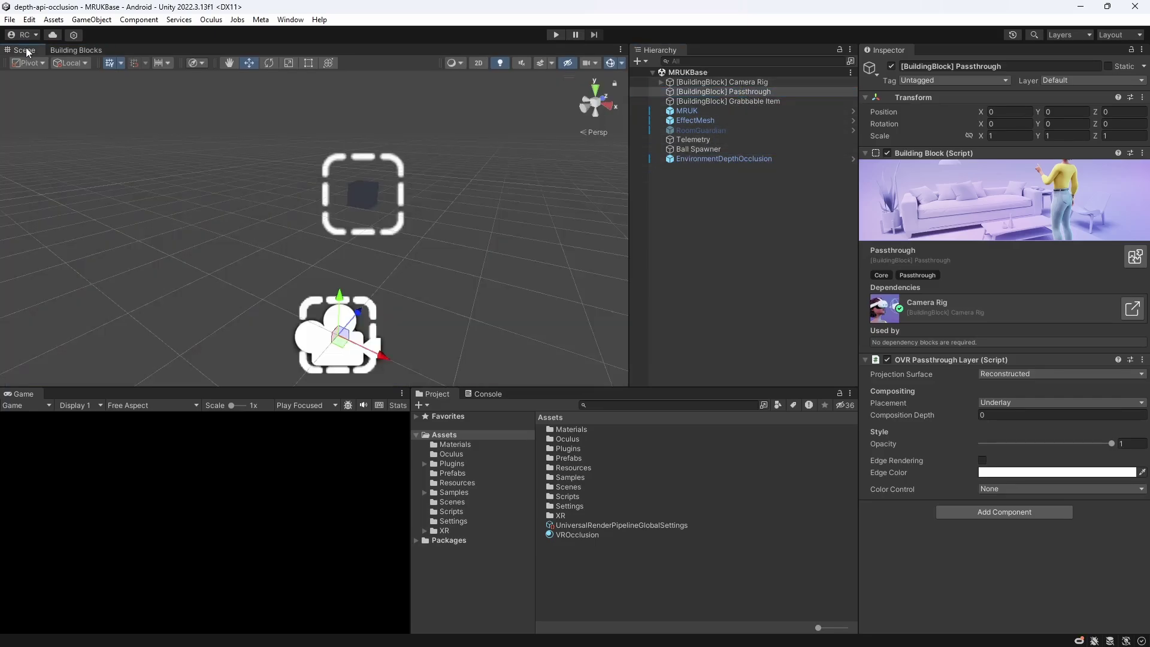
left_click(556, 35)
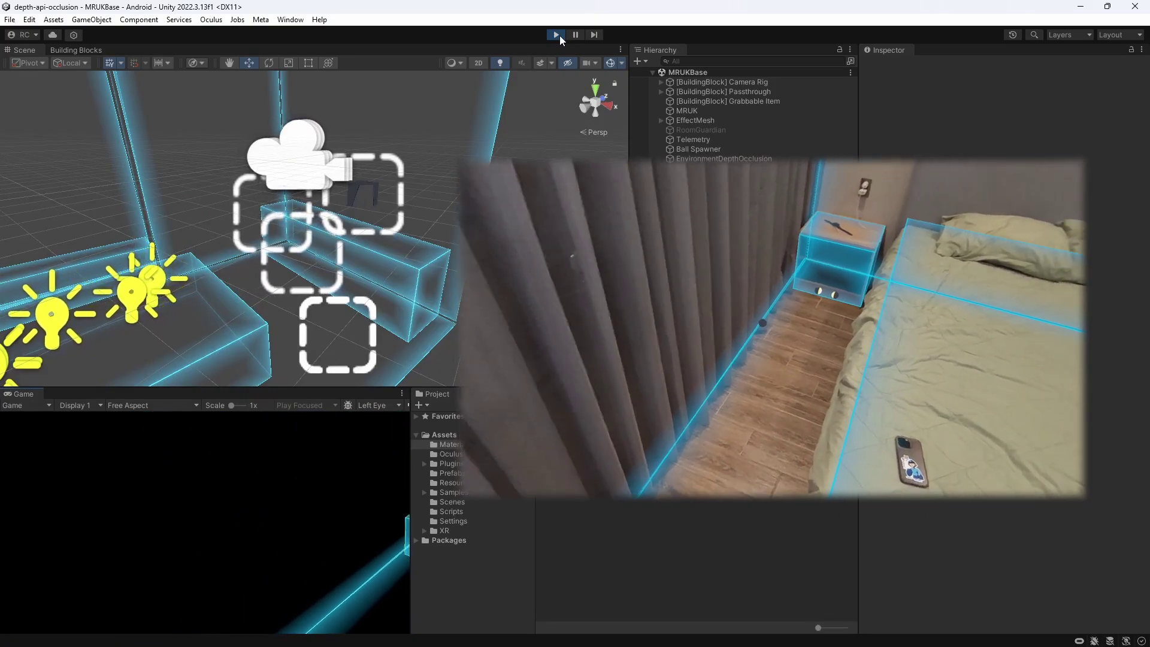
- Stop the running MRUKBase scene to return to edit mode
left_click(556, 35)
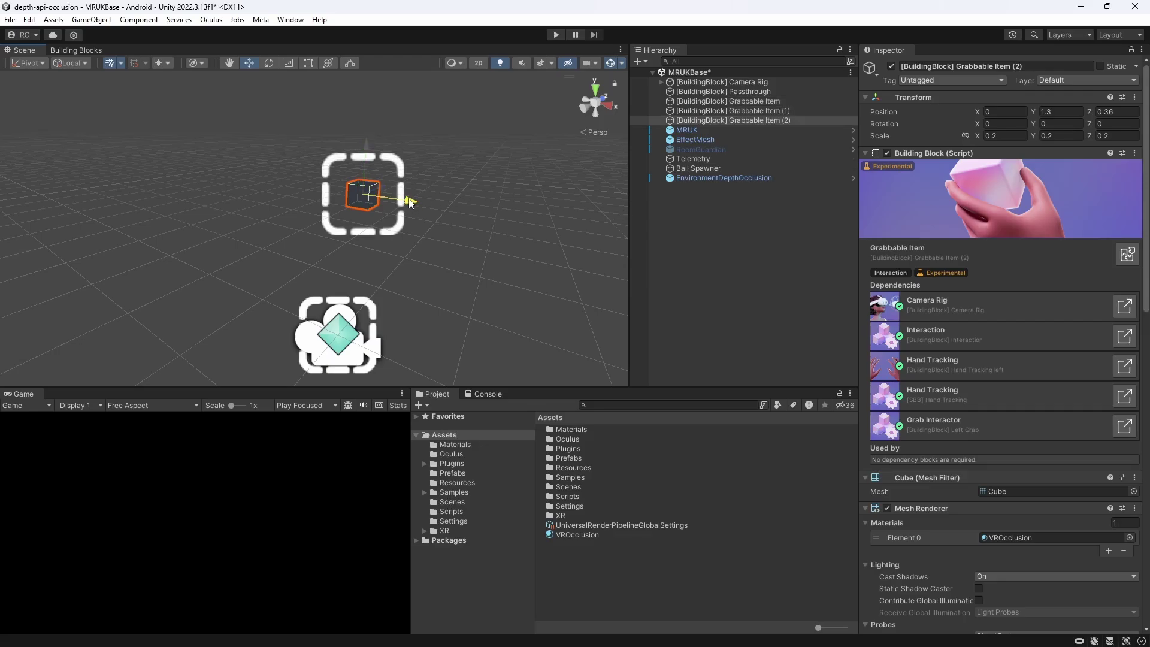
- Move the third cube right, then replace EnvironmentDepthOcclusion's Occlusion Controller with an Environment Depth Enabler
left_click_drag(411, 202, 552, 230)
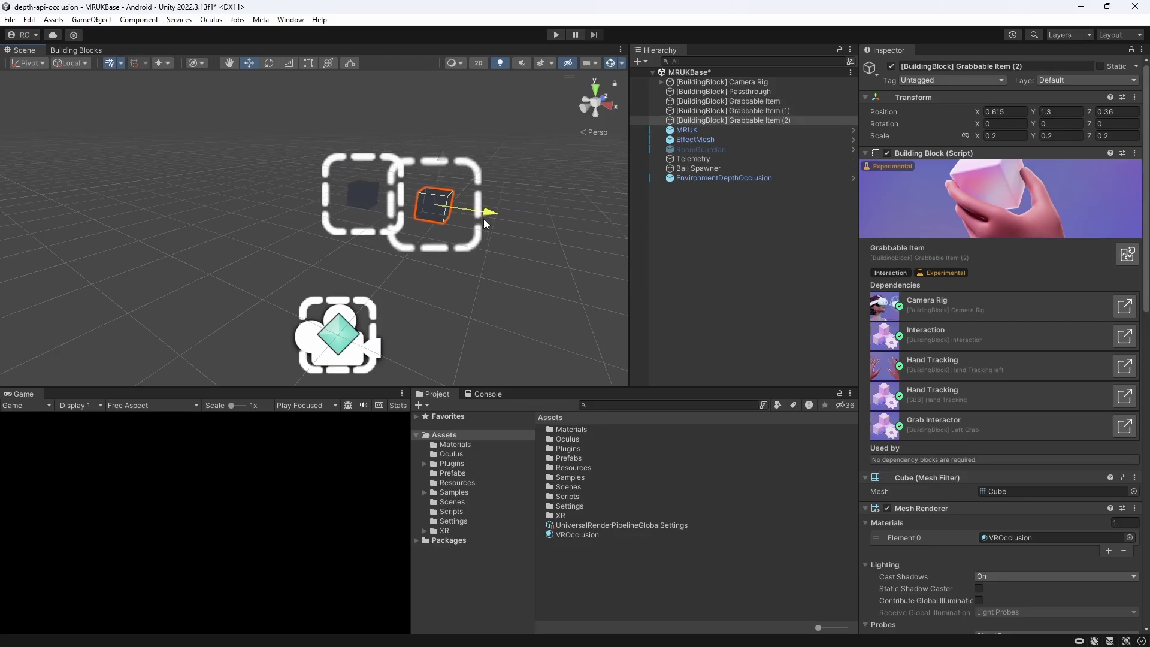
left_click(713, 102)
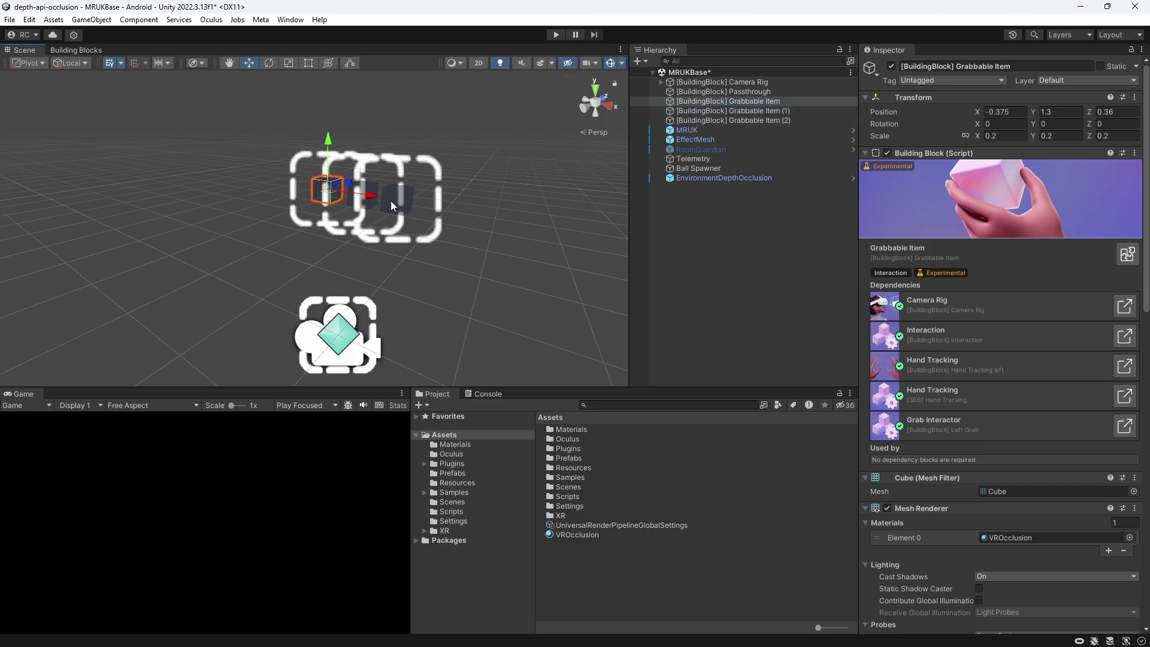
left_click(714, 177)
left_click(1143, 248)
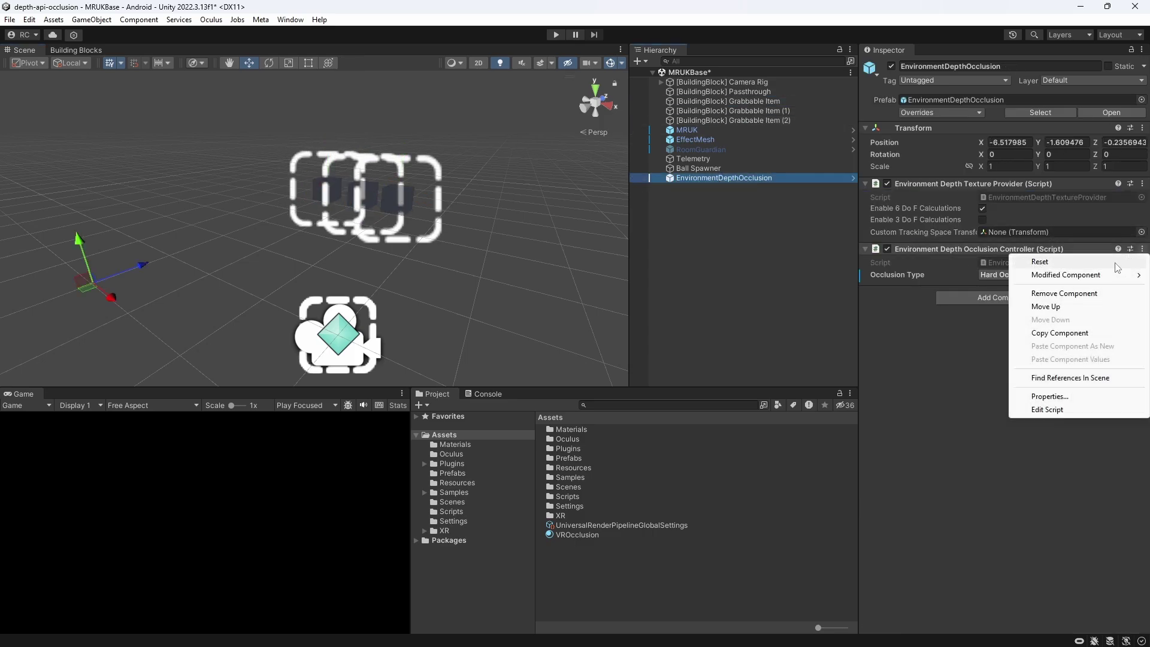
left_click(1064, 293)
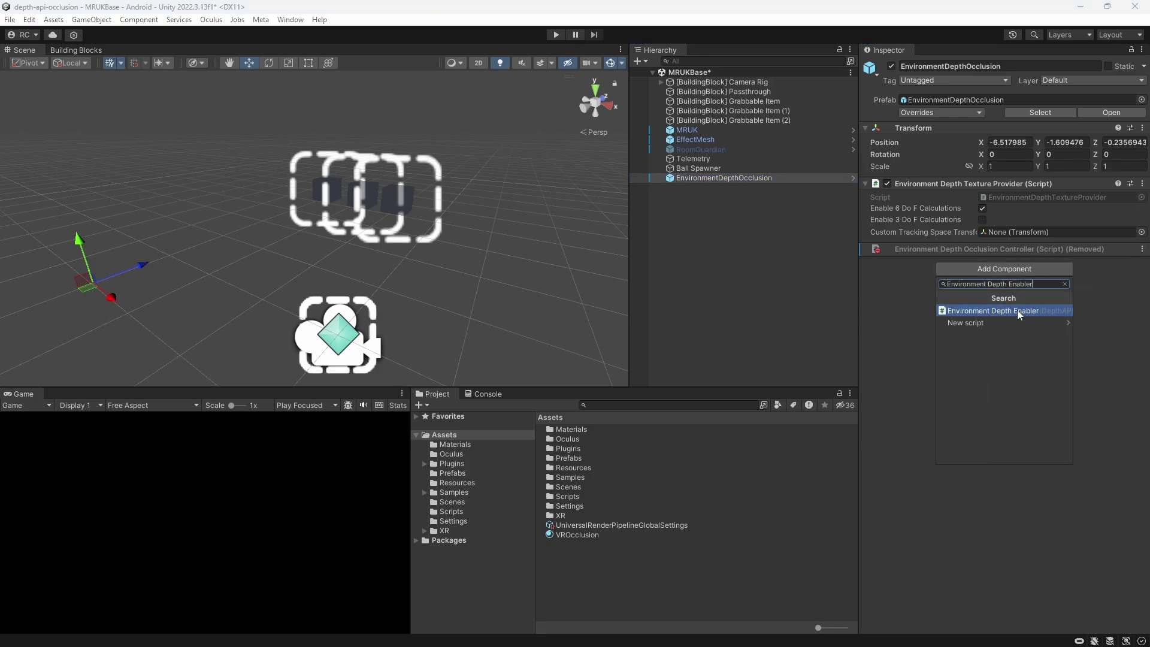
left_click(1017, 312)
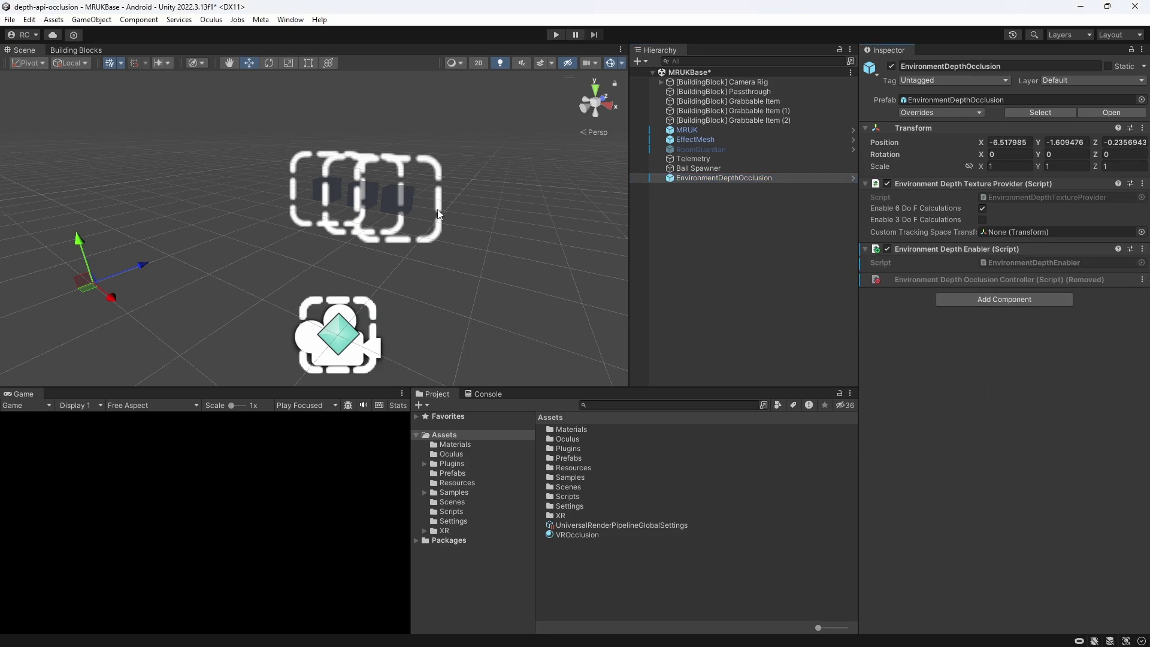
- Select Grabbable Items (1) and (2) together and add an Occlusion Controller to both
left_click(365, 196)
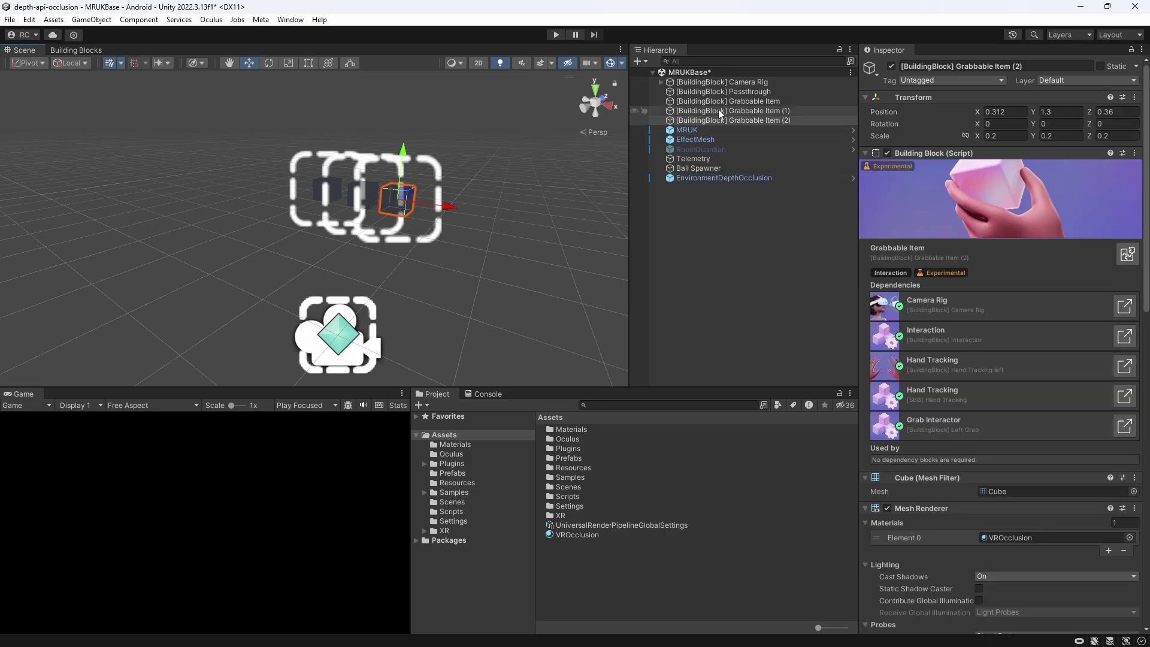
left_click(719, 112, "ctrl")
left_click(865, 181)
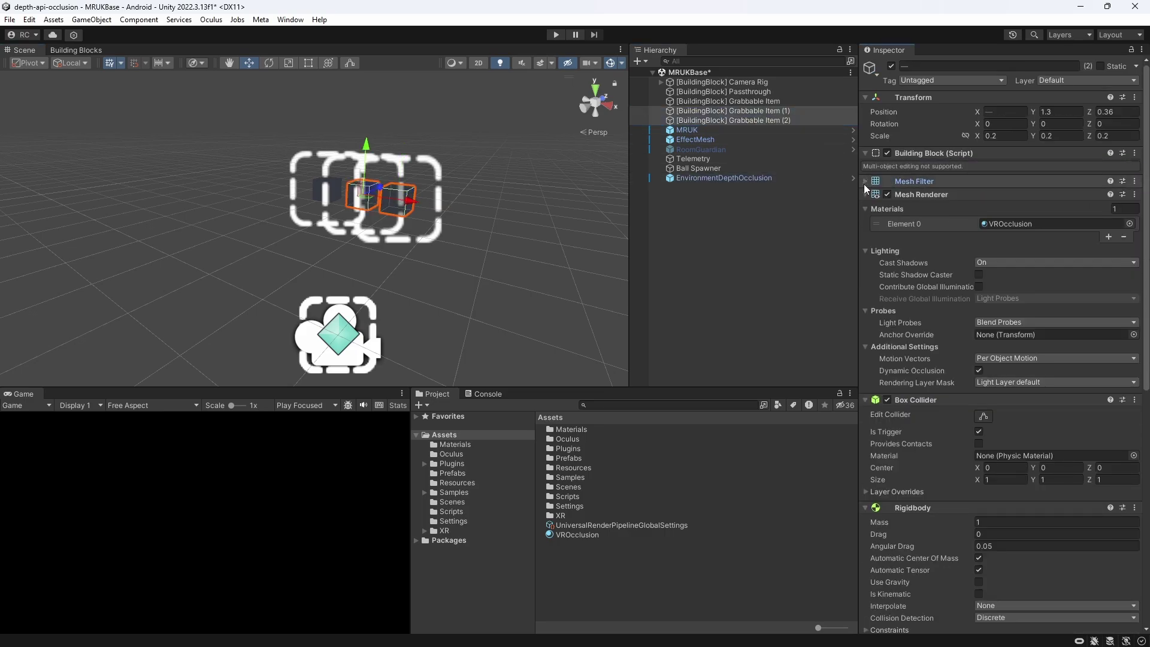
left_click(865, 193)
left_click(865, 153)
left_click(865, 192)
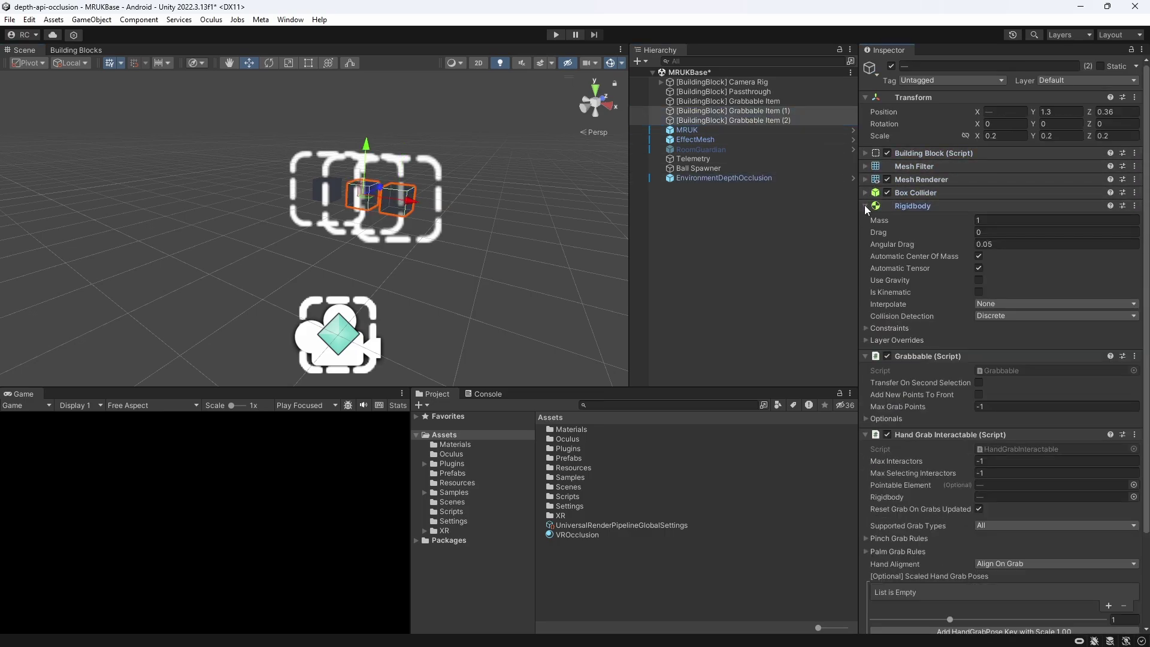
left_click(865, 206)
left_click(865, 219)
left_click(865, 232)
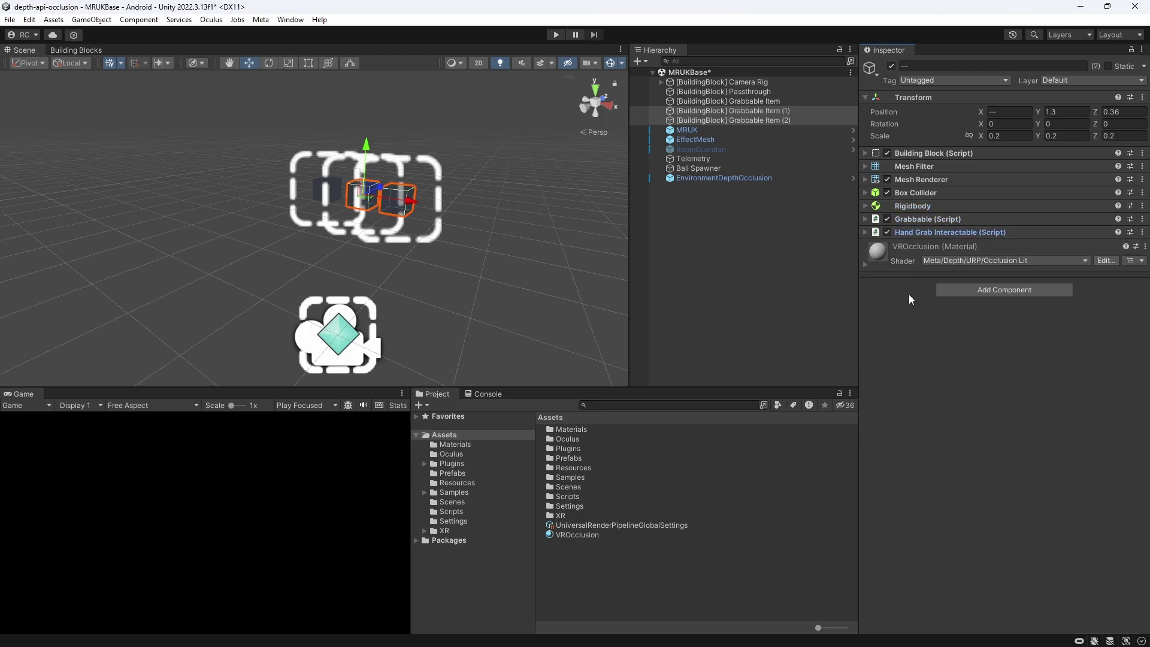
left_click(951, 289)
type("occl")
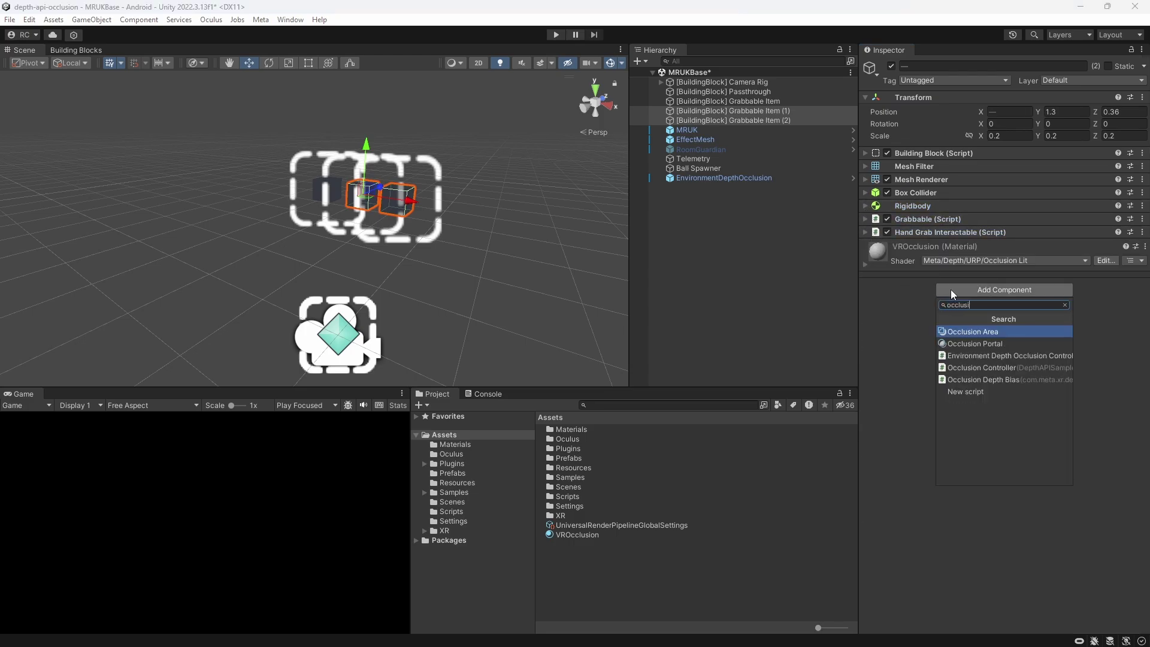
type("usi")
key("Down")
key("Down")
key("Down")
key("Return")
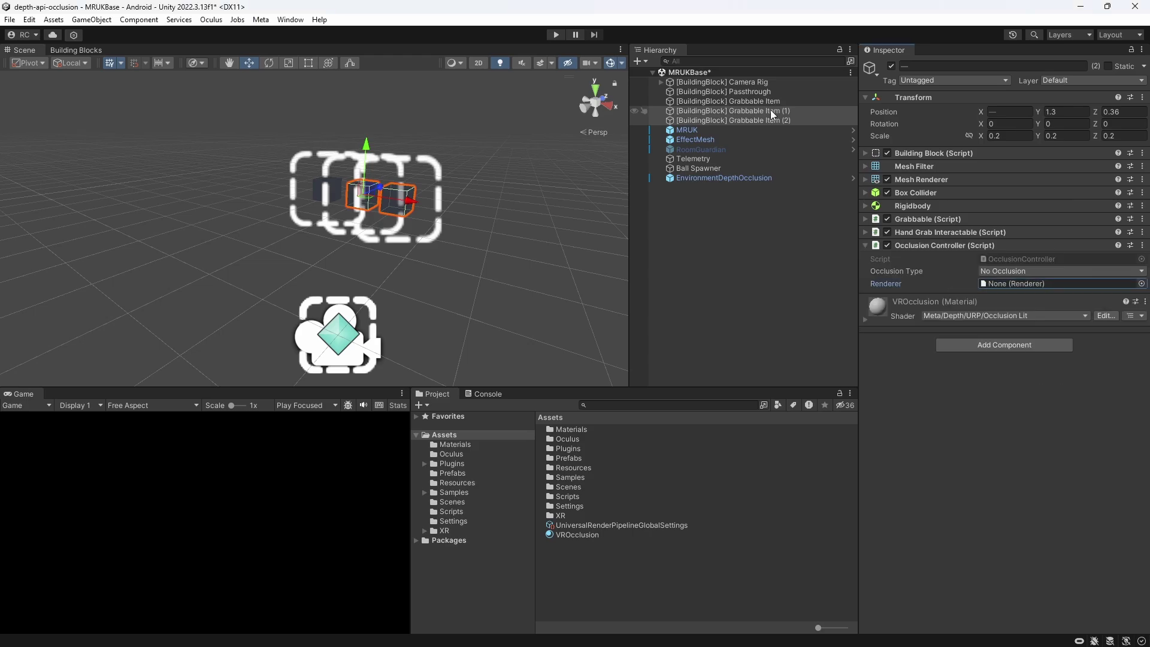
- Assign item (1)'s own Mesh Renderer to its Occlusion Controller and set Soft Occlusion
left_click(773, 114)
left_click_drag(776, 113, 991, 284)
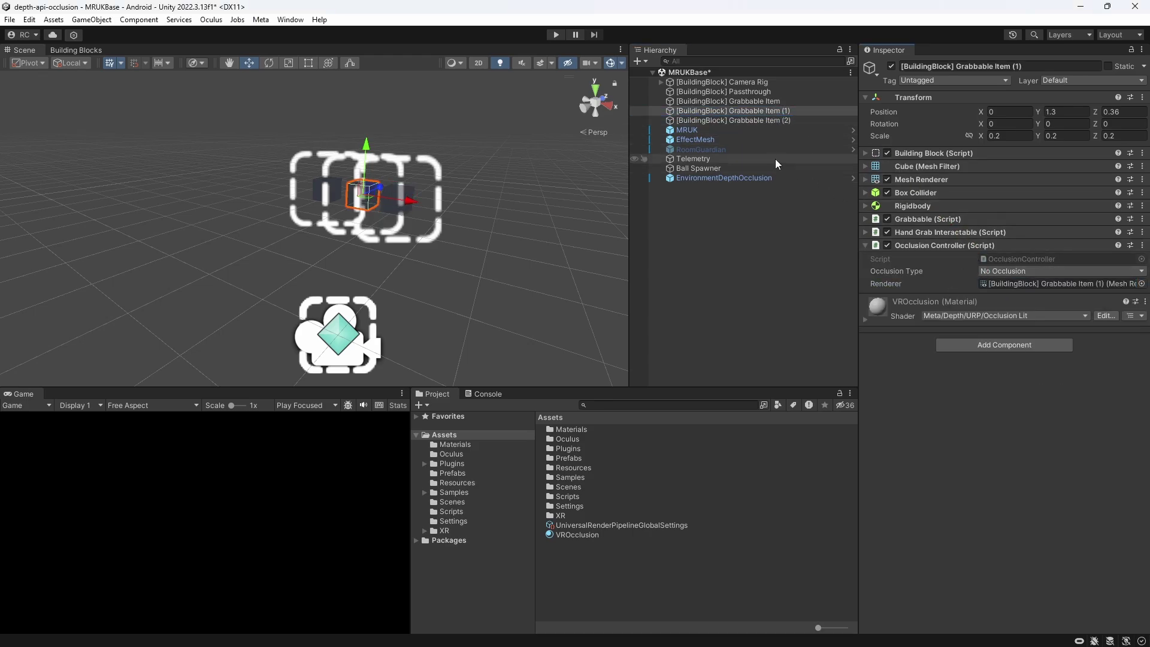
left_click(1004, 271)
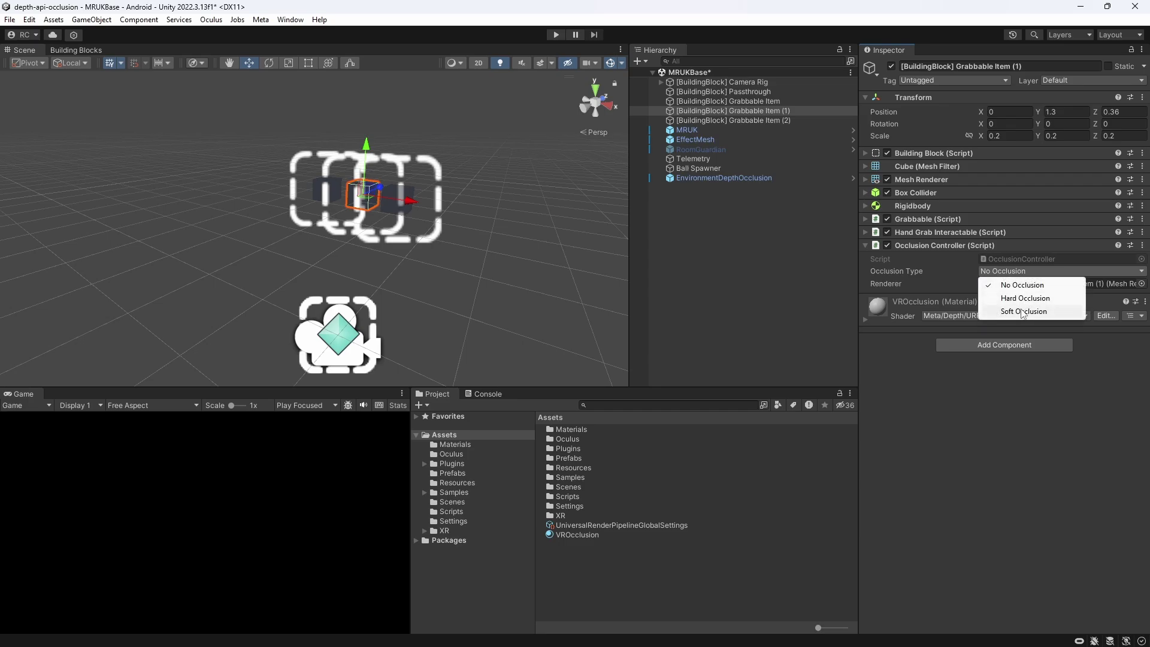
left_click(789, 120)
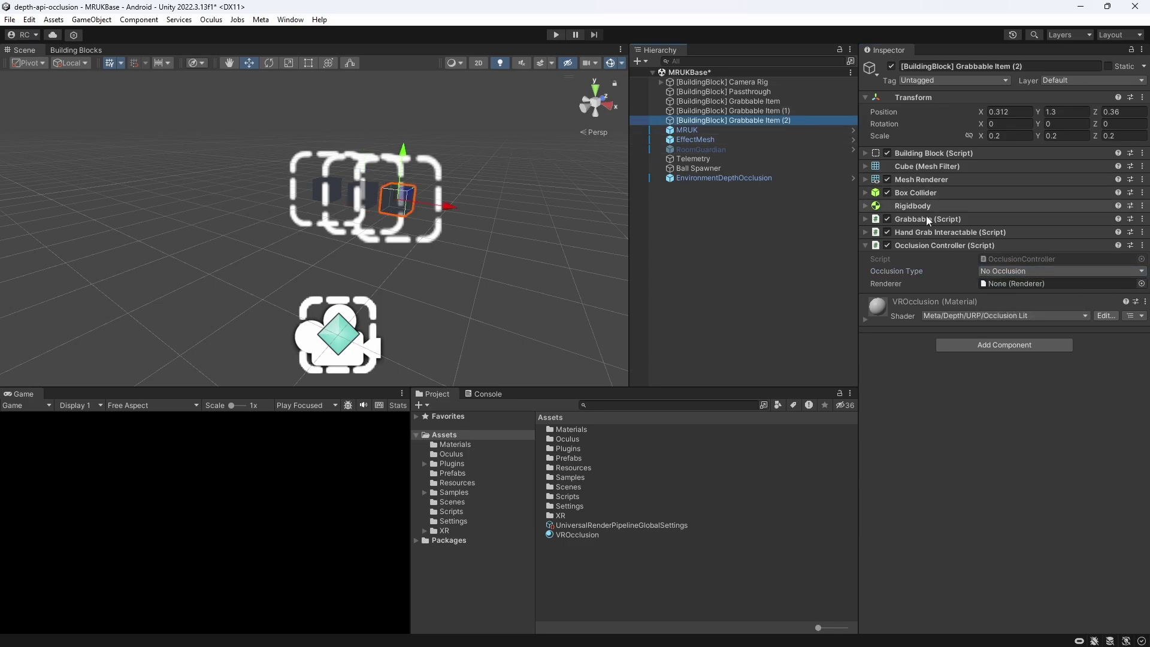